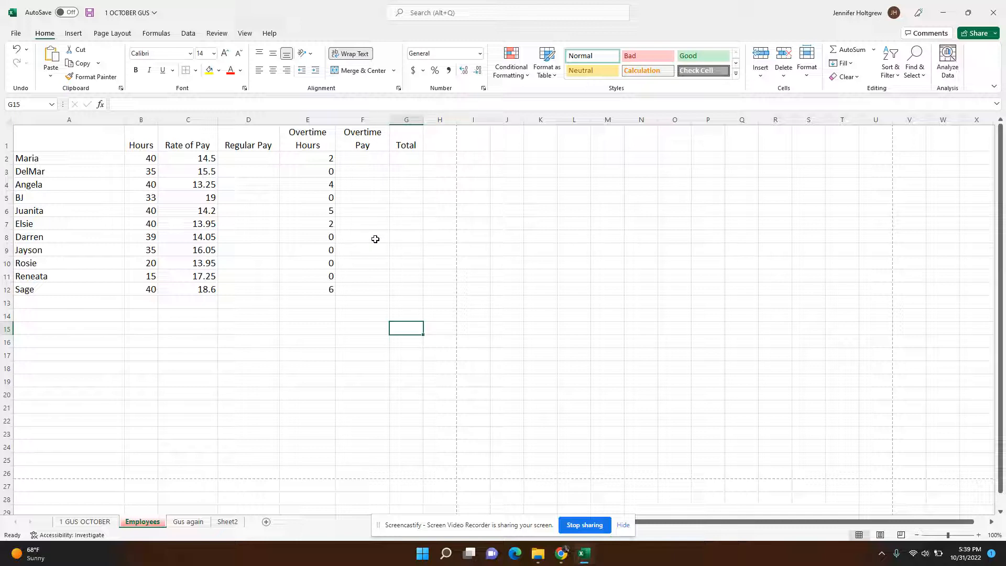
Format the Rate of Pay values in C2:C12 as Currency
click(418, 159)
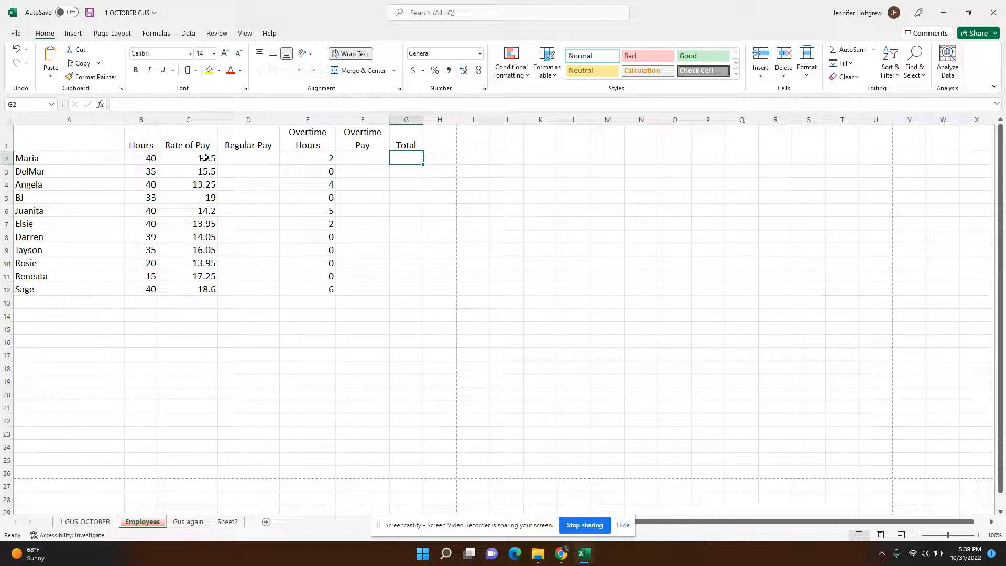
drag(204, 155, 211, 290)
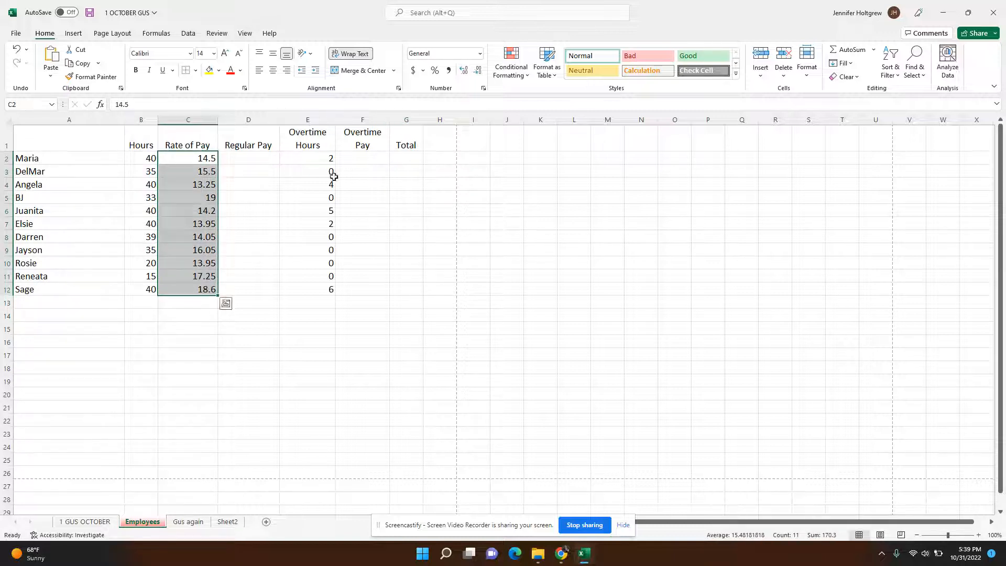
click(479, 55)
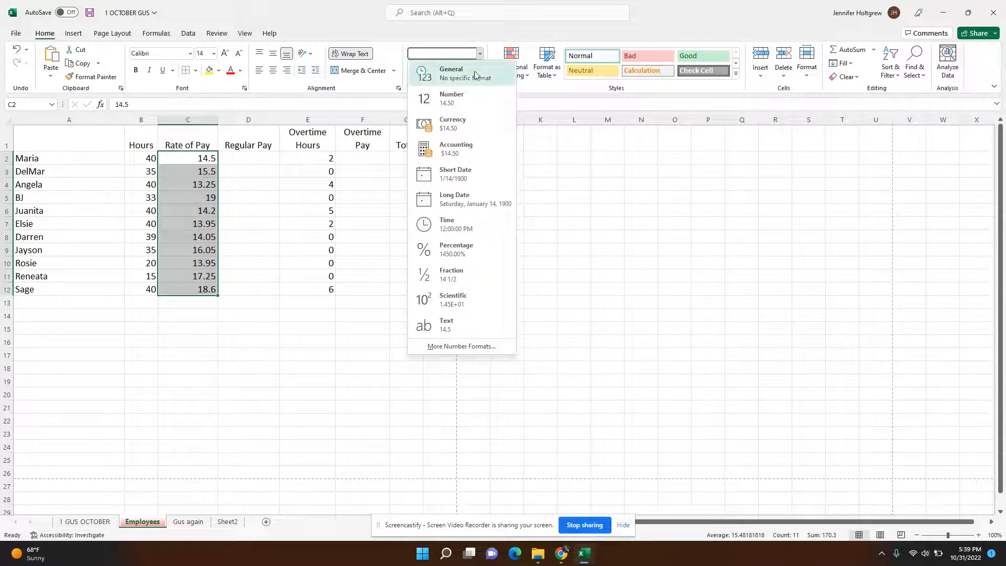
click(452, 124)
click(338, 303)
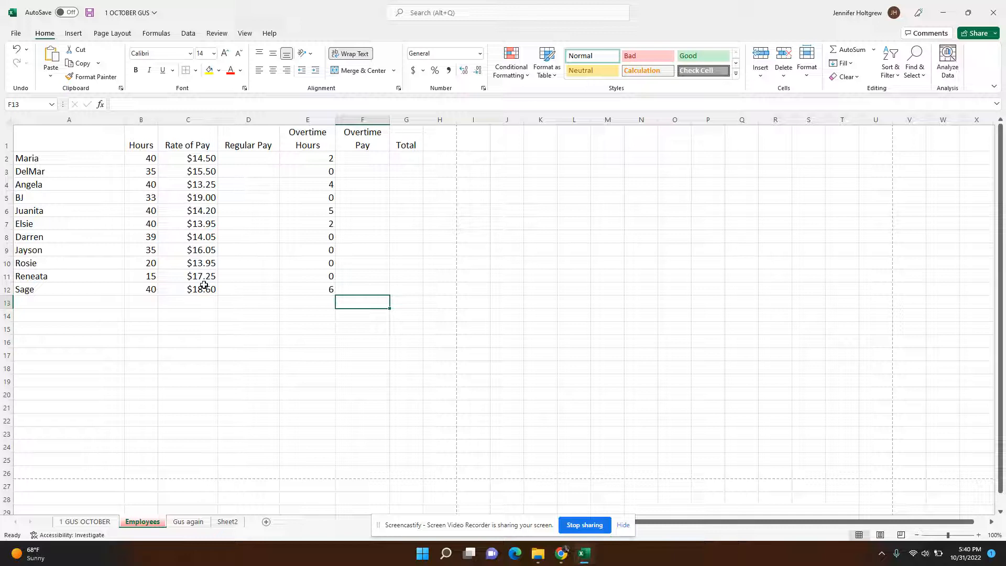
Calculate the first employee's regular pay in D2 with the formula =(B2*C2)
click(249, 161)
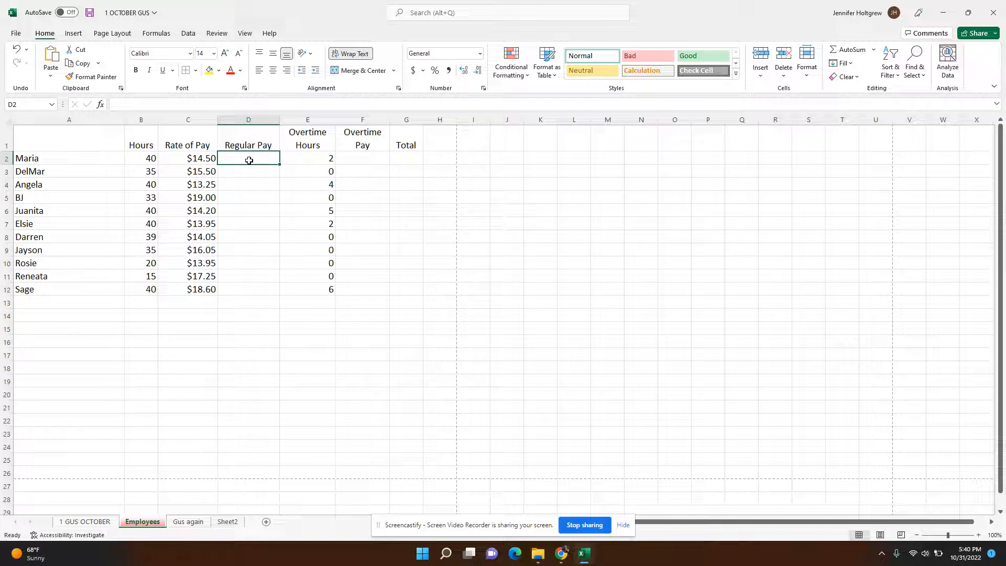
text(=)
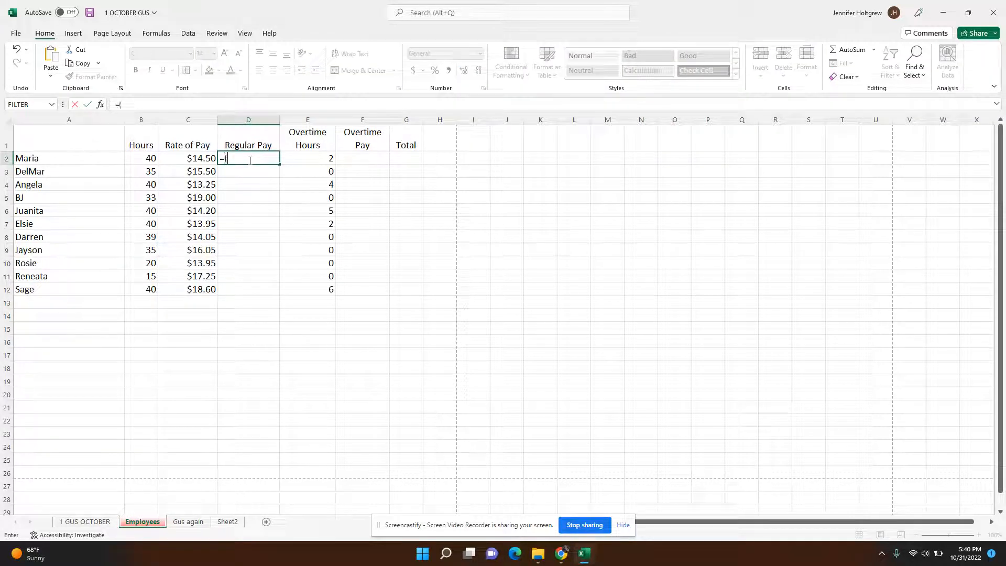
text(()
click(147, 158)
text(*)
click(195, 159)
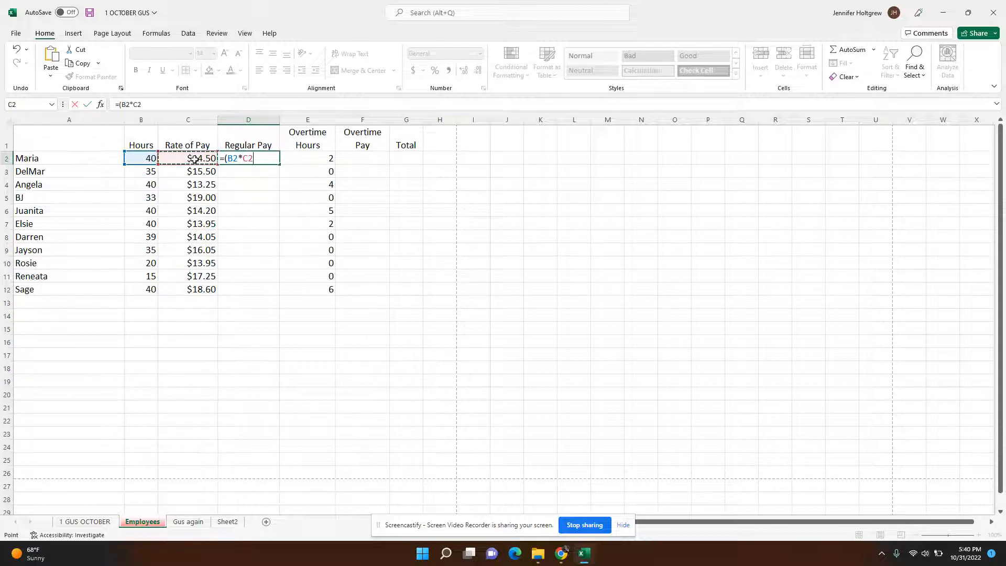
text())
key(Return)
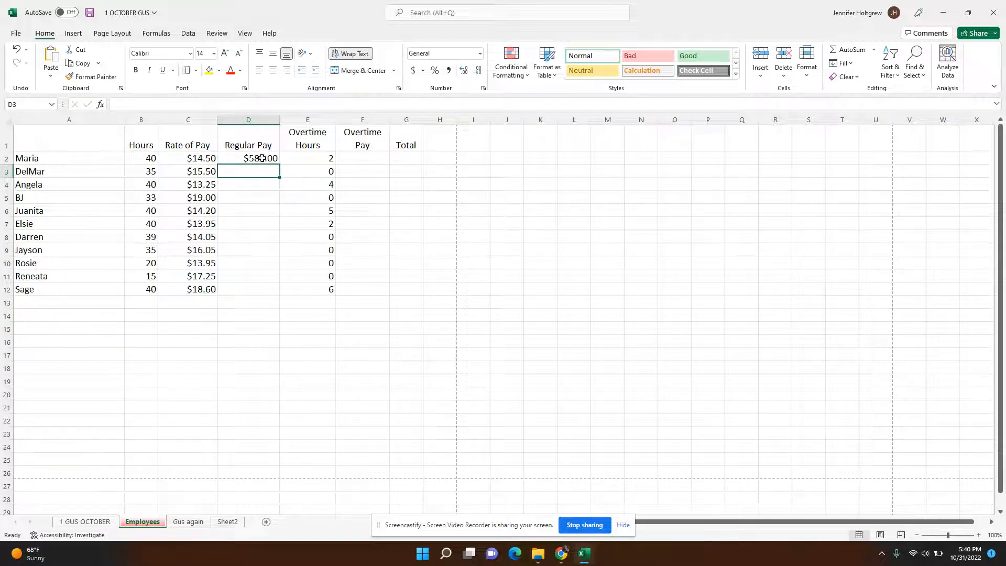
Fill the Regular Pay formula from D2 down through D12
click(262, 158)
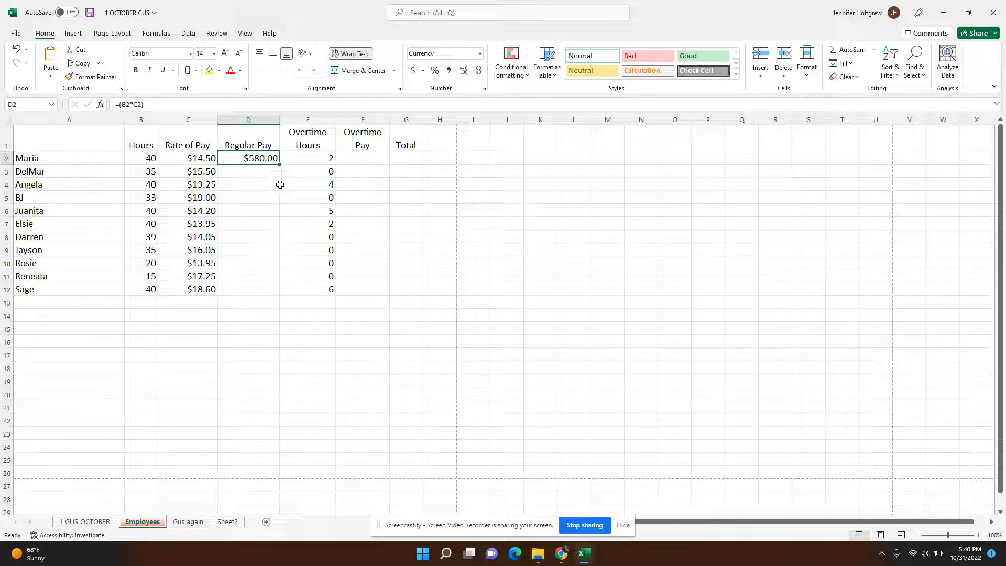
mouse_move(281, 164)
mouse_down()
mouse_move(278, 309)
mouse_move(277, 295)
mouse_up()
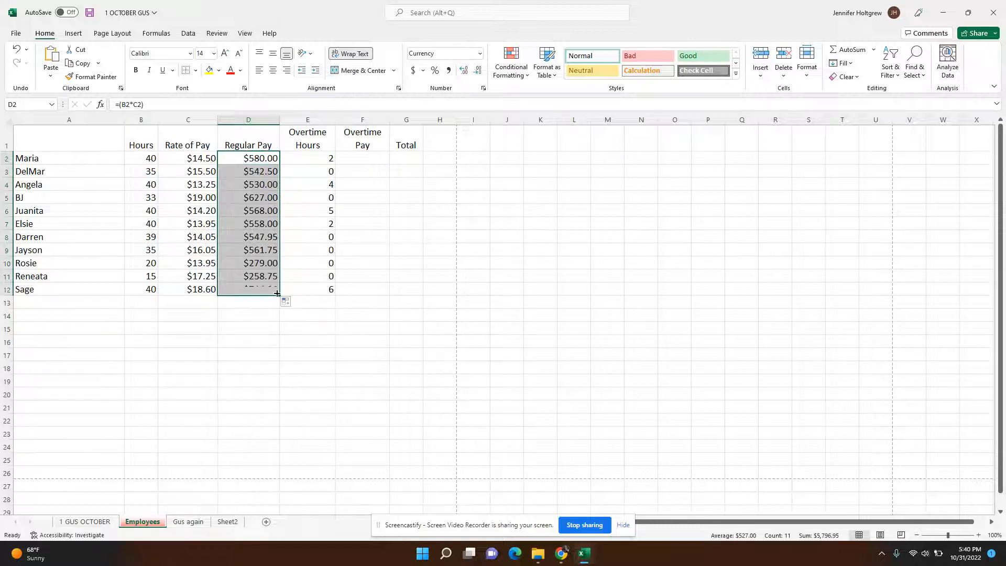
click(281, 328)
Check the copied Regular Pay formulas in D9 and D3 against the hours and rate cells they reference
click(257, 247)
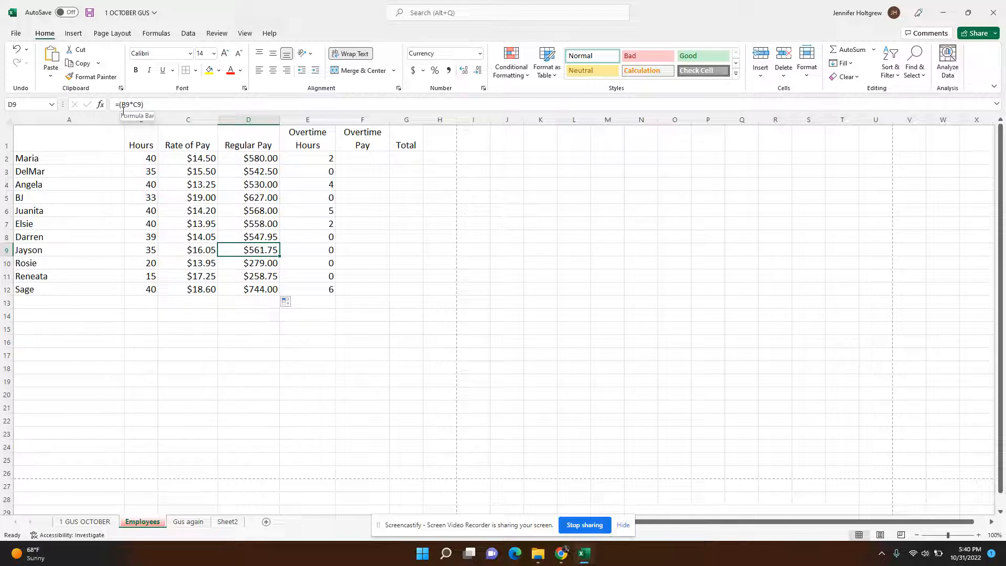
click(203, 250)
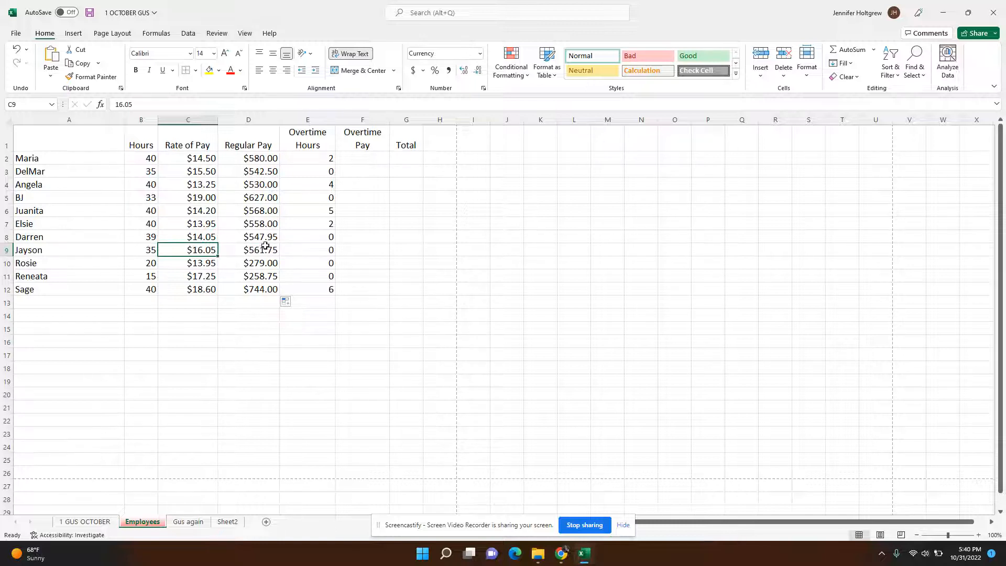
click(147, 250)
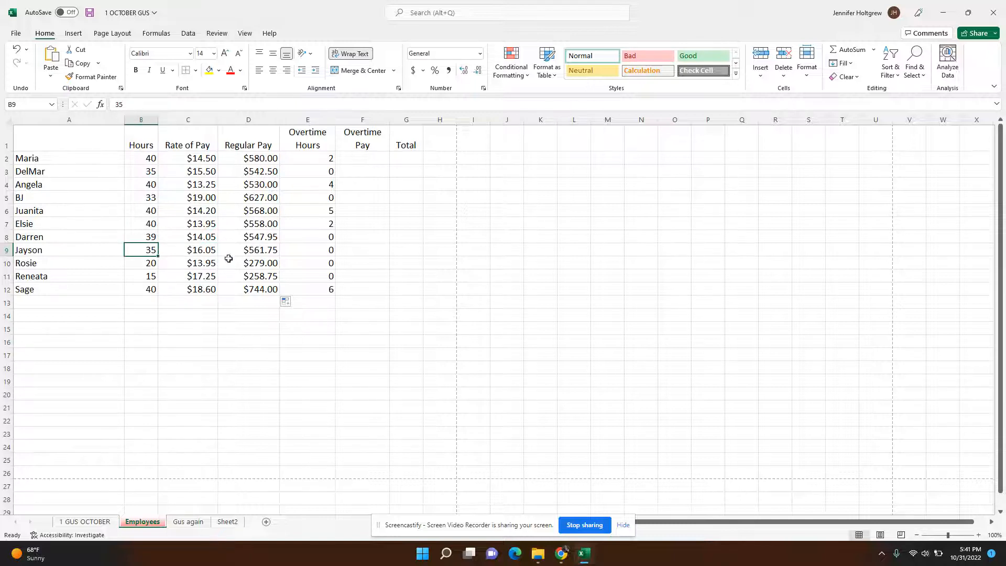
click(269, 251)
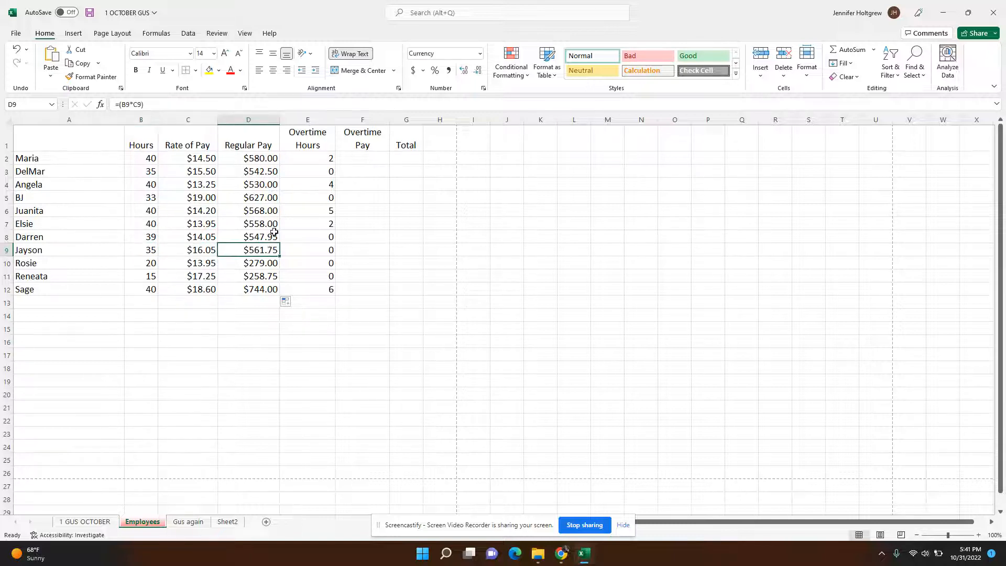
click(196, 163)
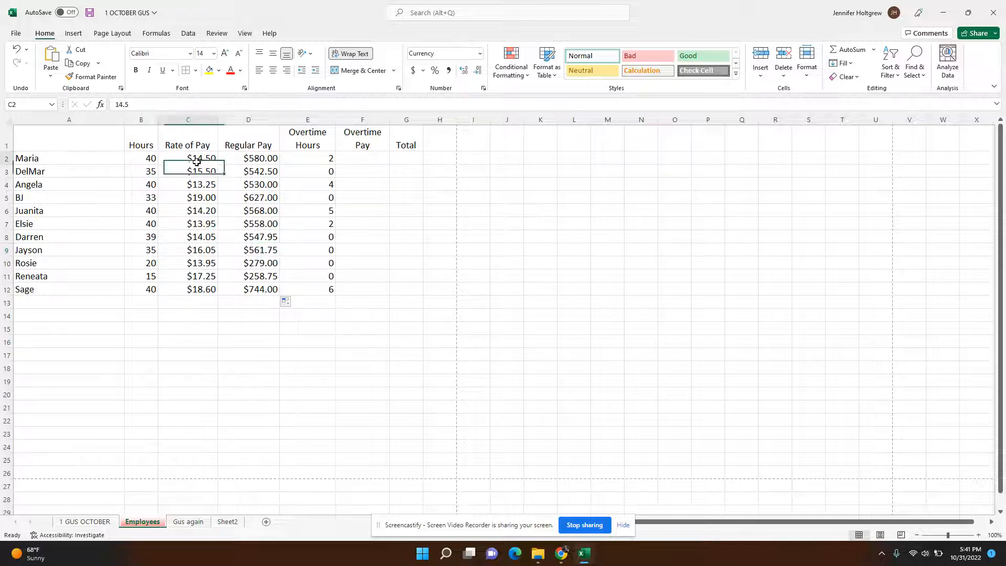
click(249, 172)
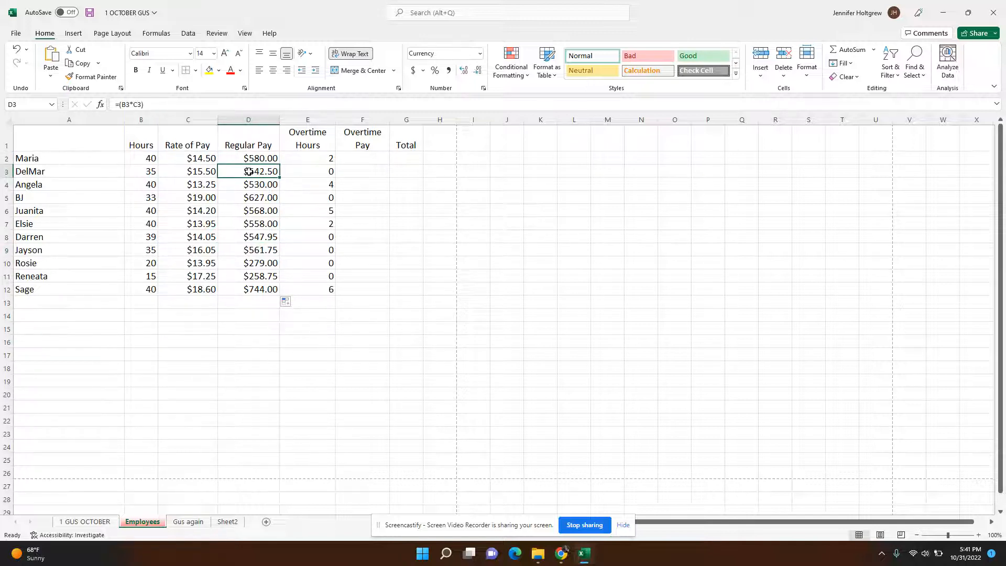
click(329, 357)
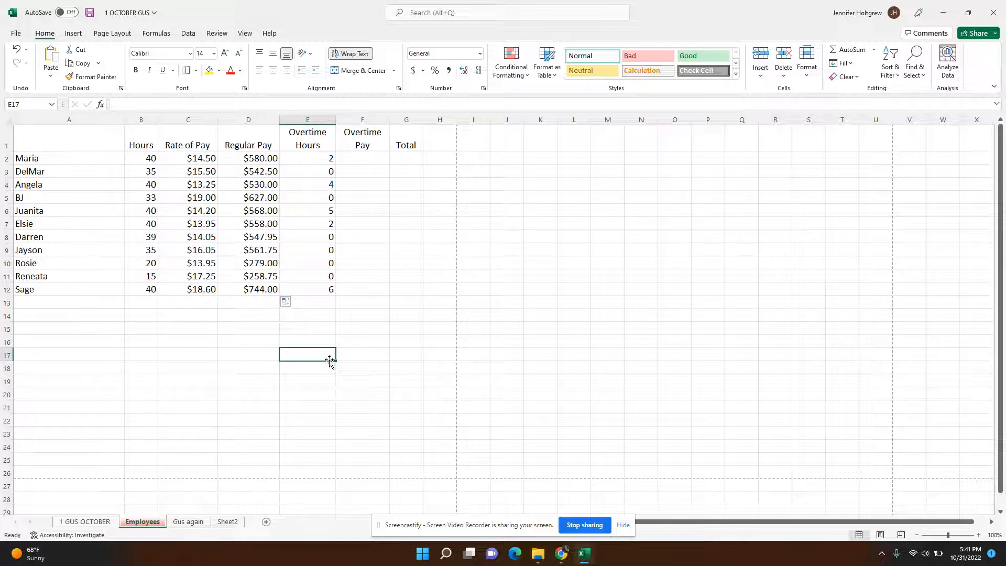
Try entering the overtime pay formula =(C2*1.5)*E2) in F2, accepting the proposed correction to =(C2*1.5)*E2
click(329, 157)
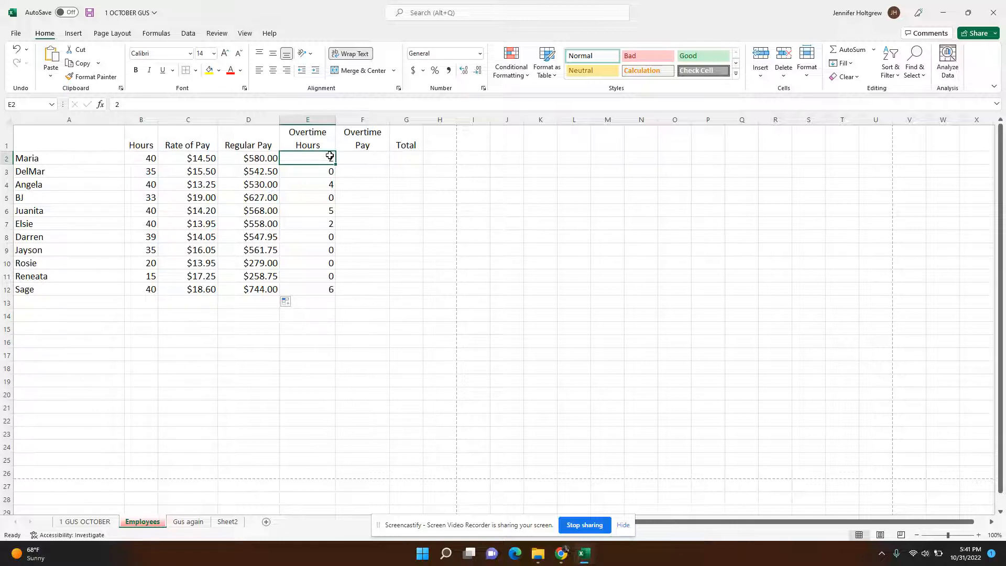
click(374, 158)
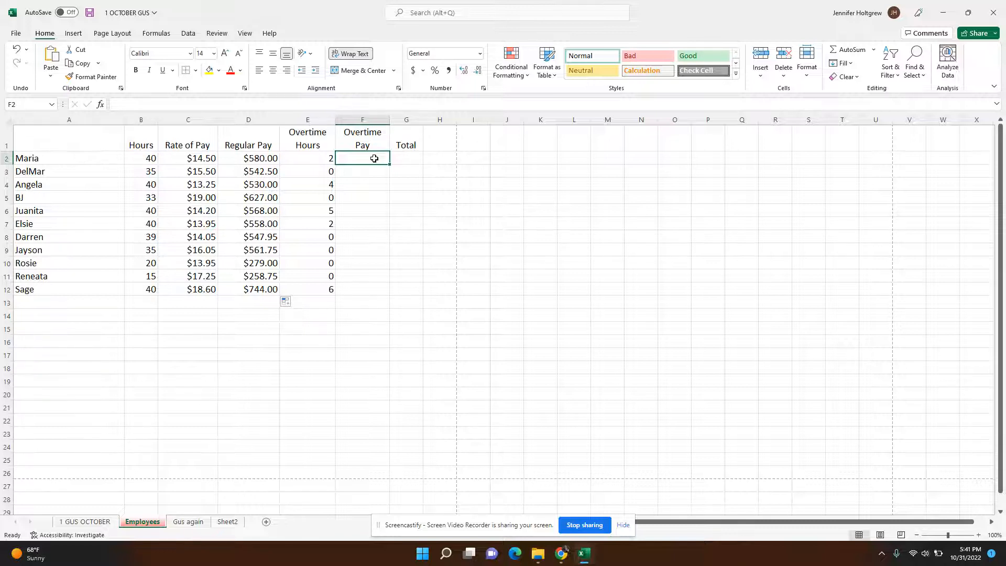
text(=)
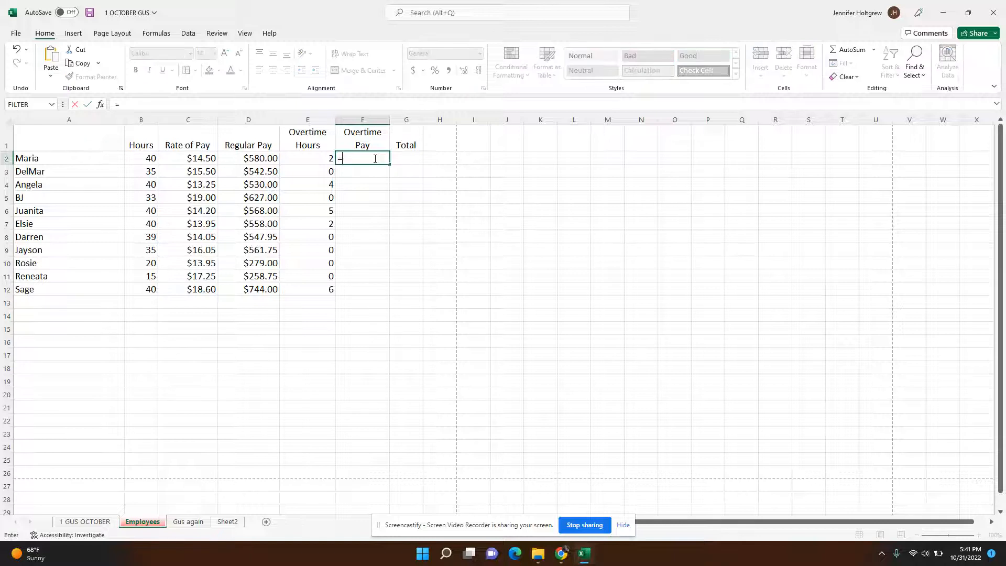
text(()
click(185, 158)
text(*)
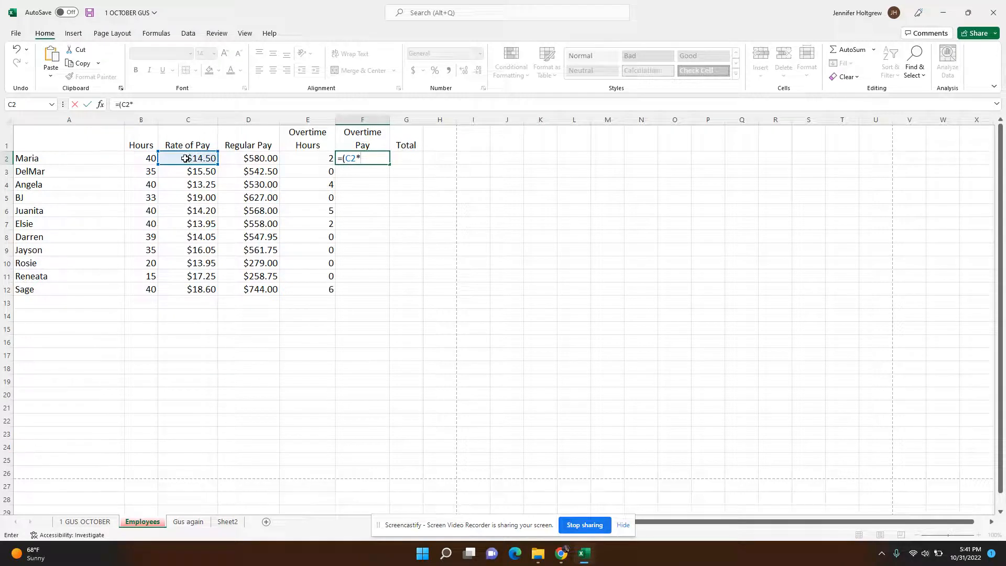
text(1.5)
text()*)
click(313, 159)
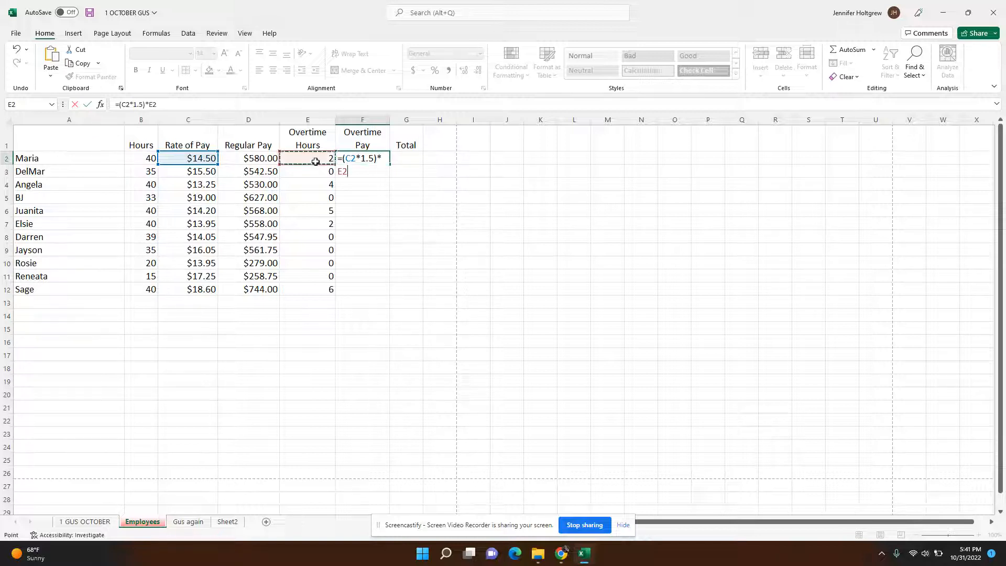
text())
key(Return)
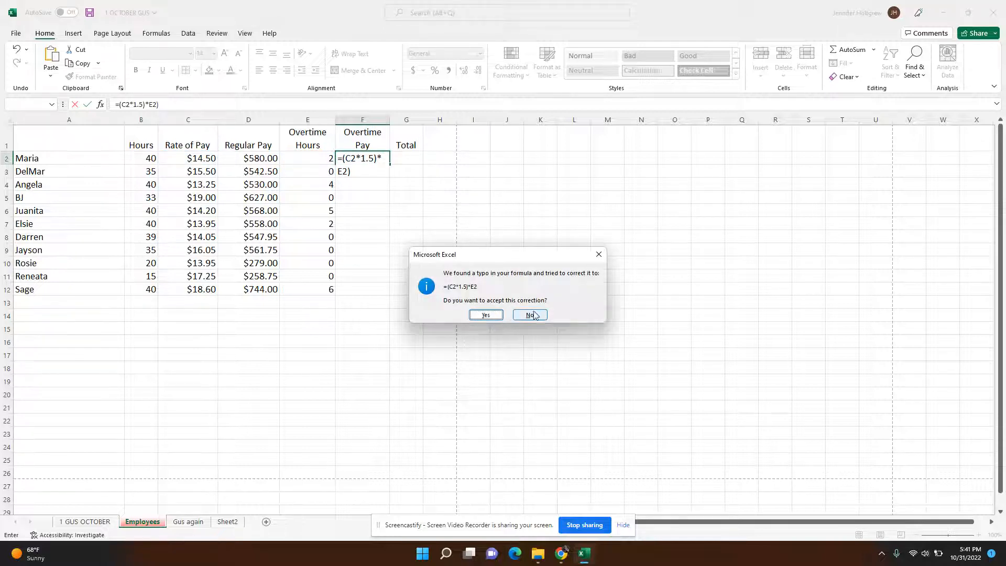
click(485, 315)
click(474, 209)
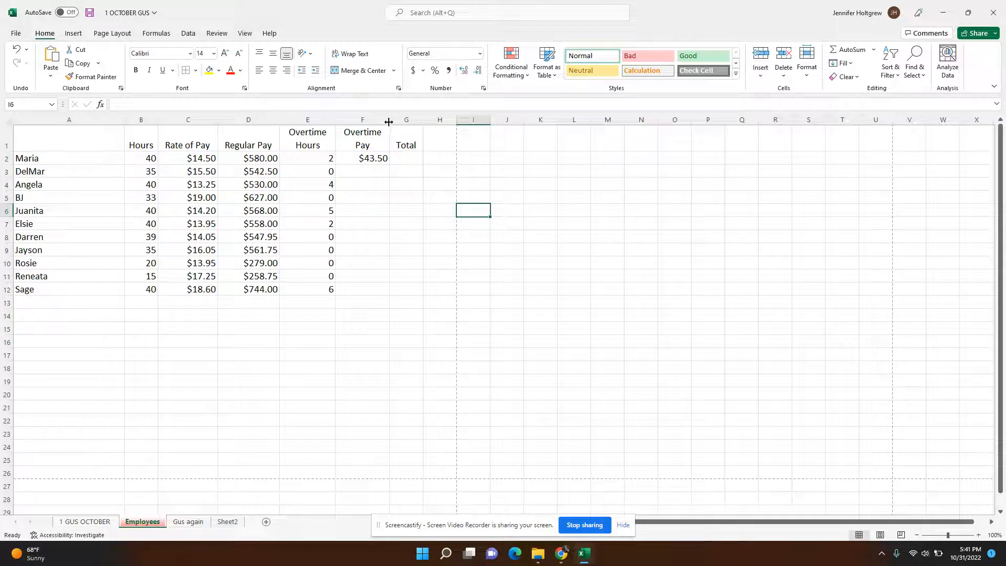
Widen column F, and undo both the widening and the formula entry in F2
drag(390, 120, 404, 122)
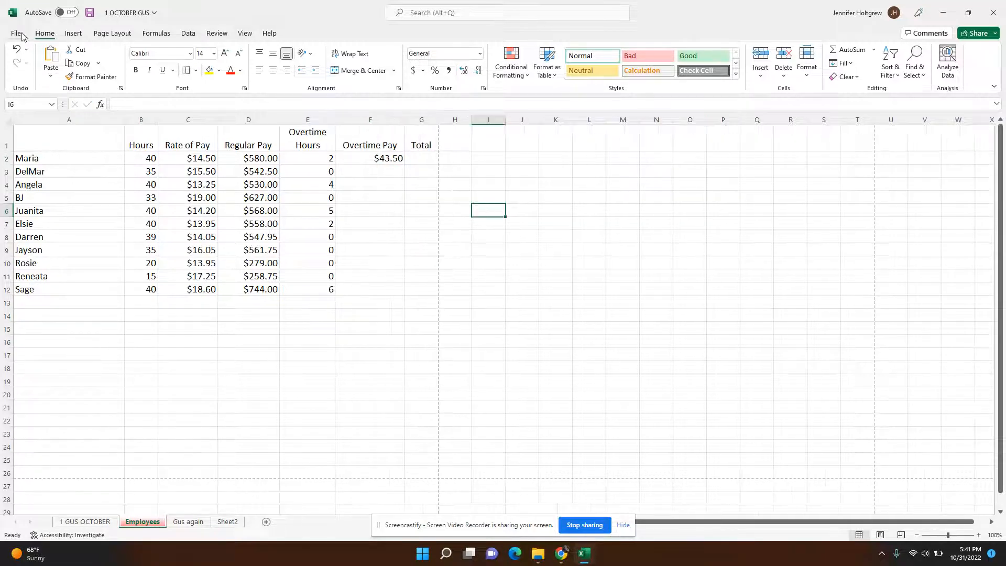
click(16, 49)
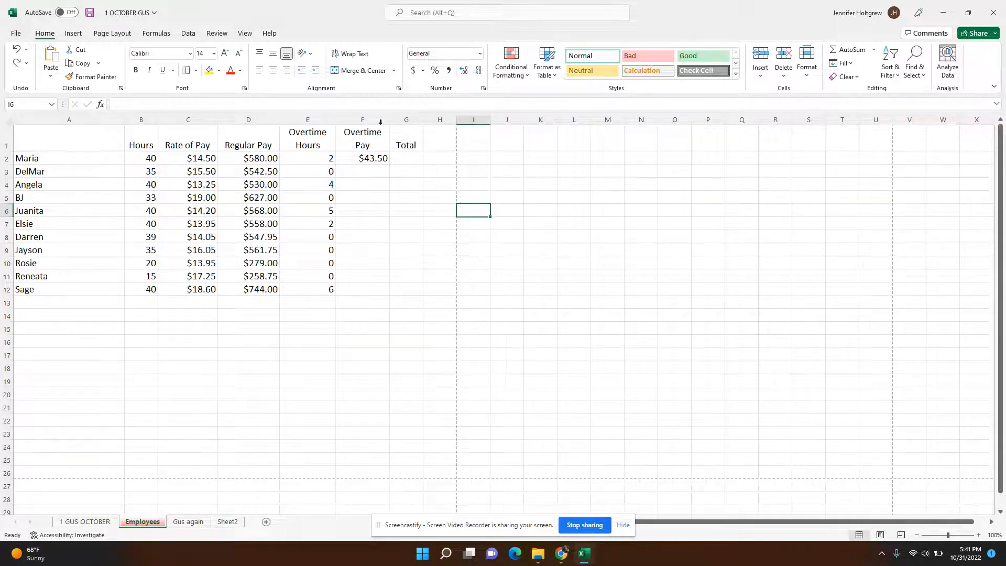
click(16, 49)
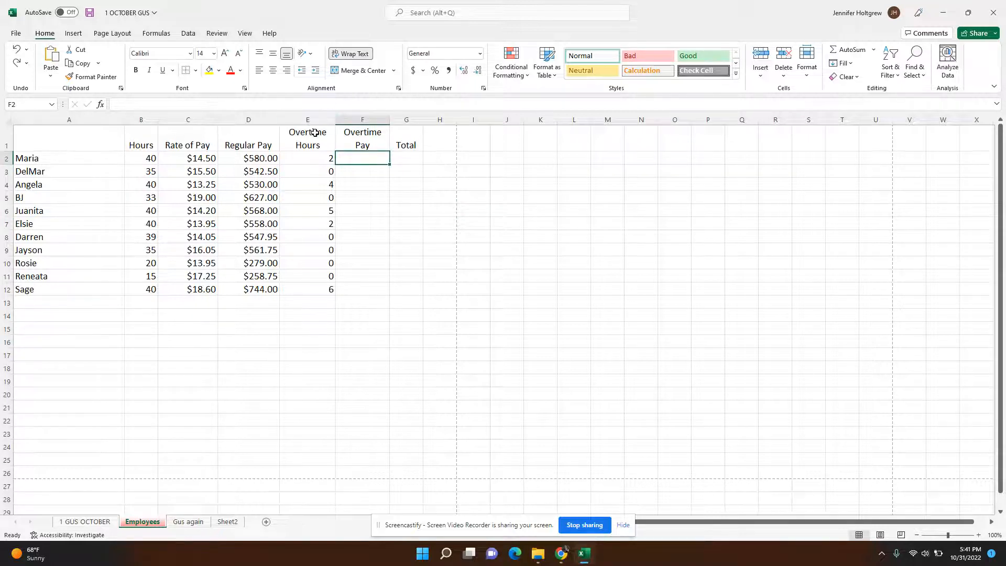
Widen column F so its heading fits on one line, and enter the overtime pay formula =(C2*1.5)*E2 in F2
click(316, 135)
drag(395, 120, 415, 120)
click(374, 160)
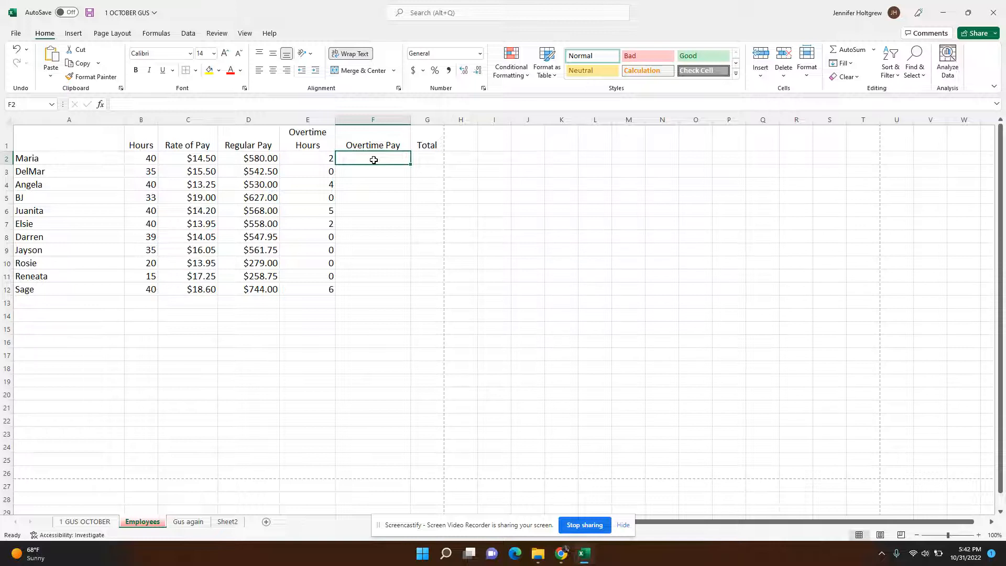
text(=)
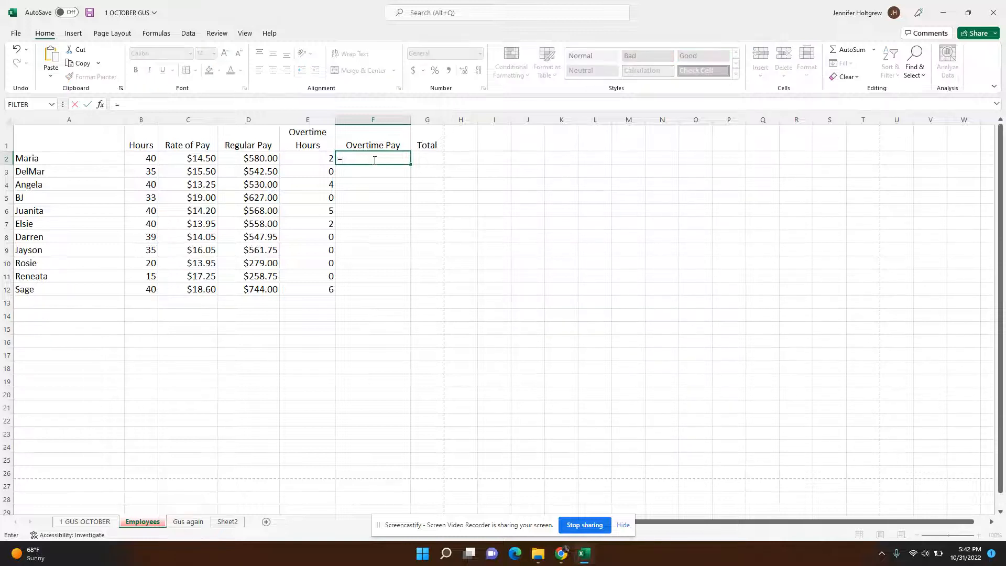
text(()
click(211, 158)
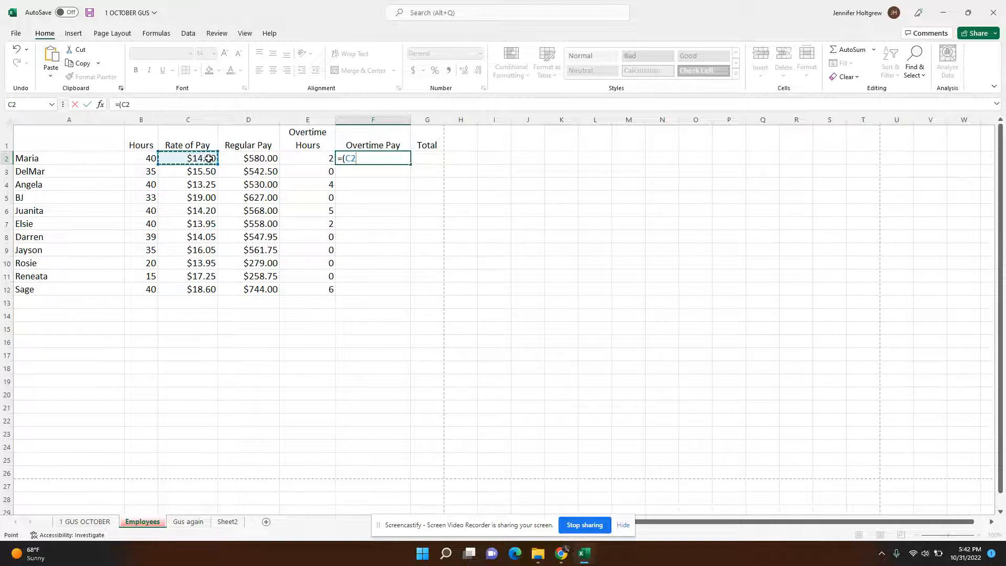
text(*1.5)*)
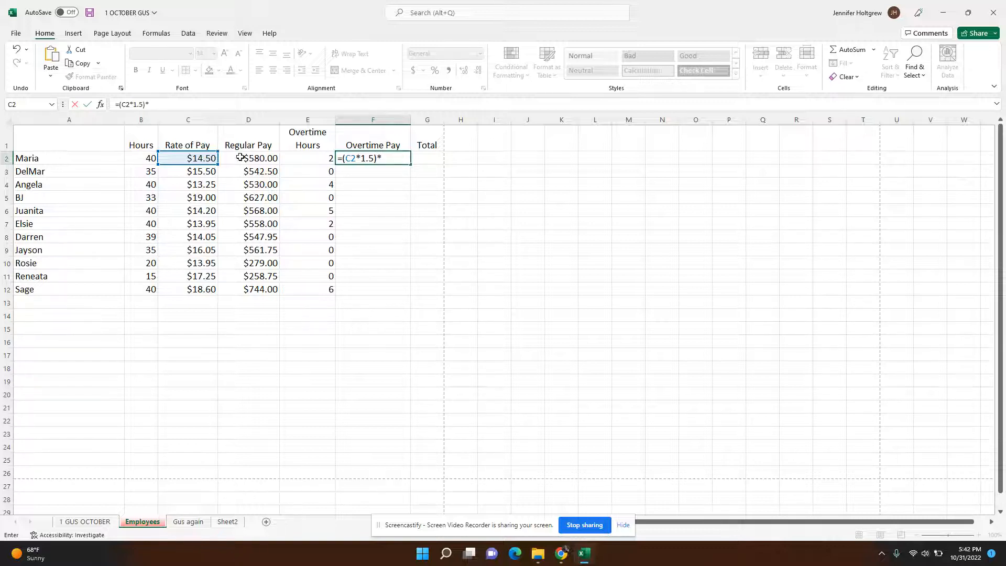
click(301, 157)
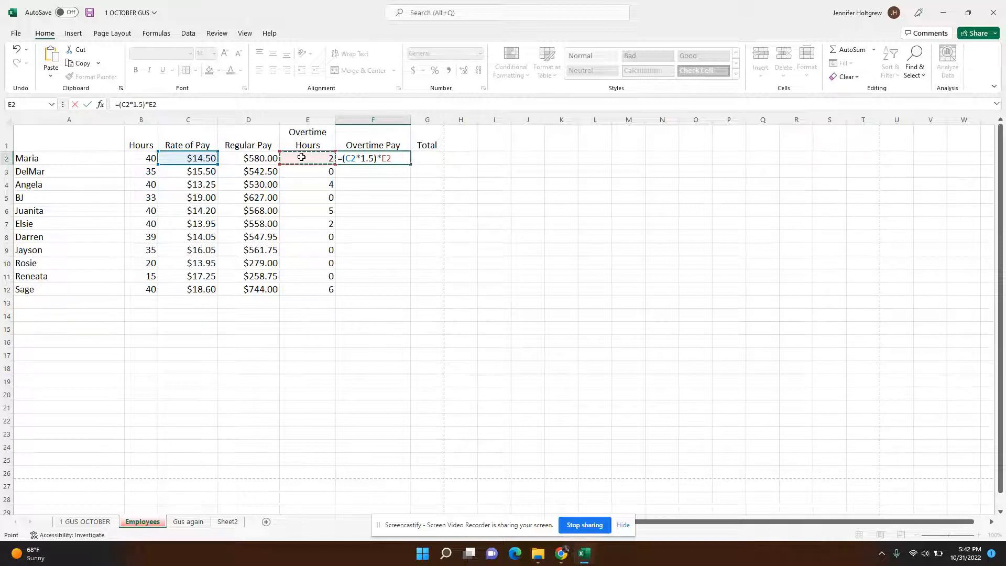
key(Return)
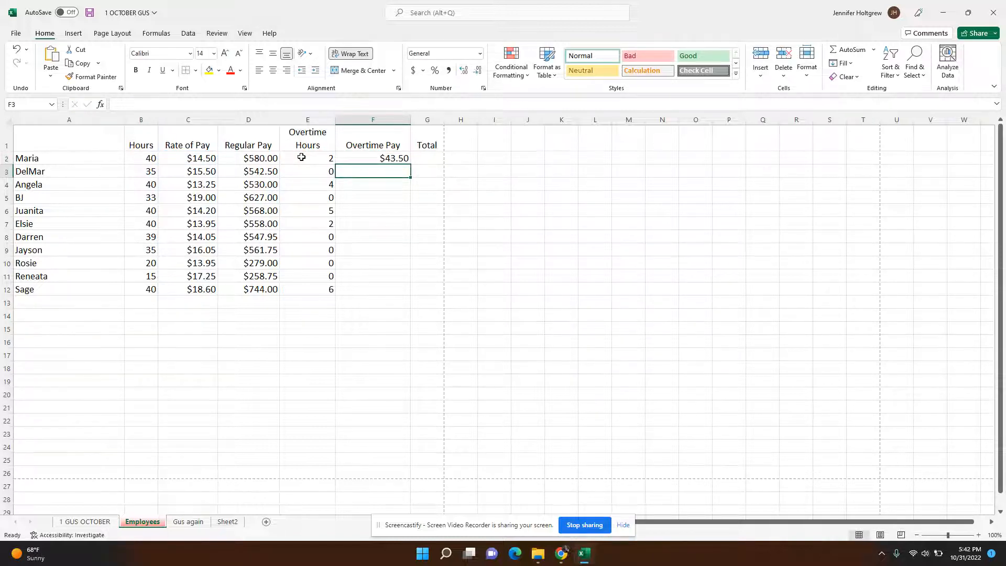
Fill the Overtime Pay formula from F2 down through F12
key(Up)
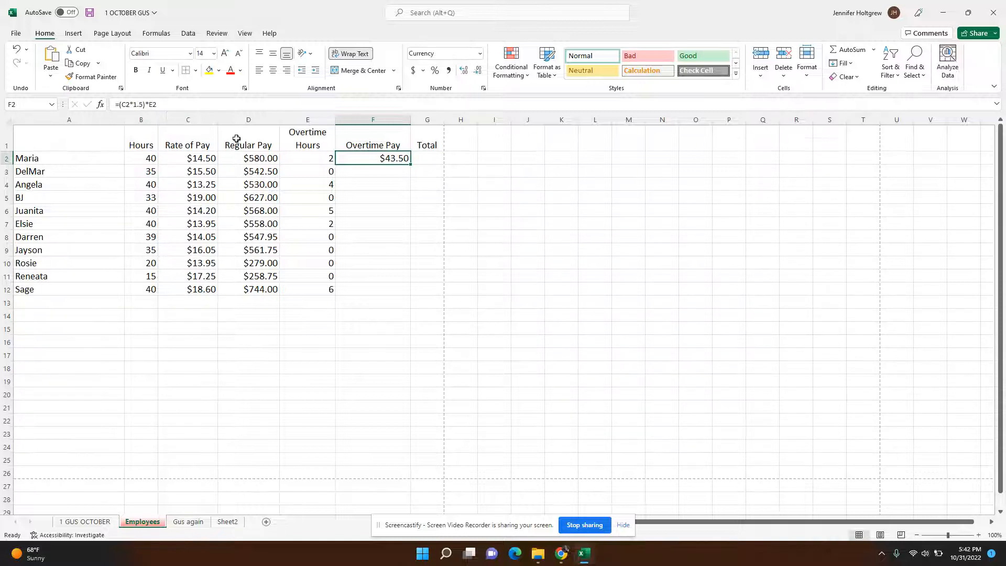
click(387, 171)
click(397, 158)
drag(413, 164, 404, 291)
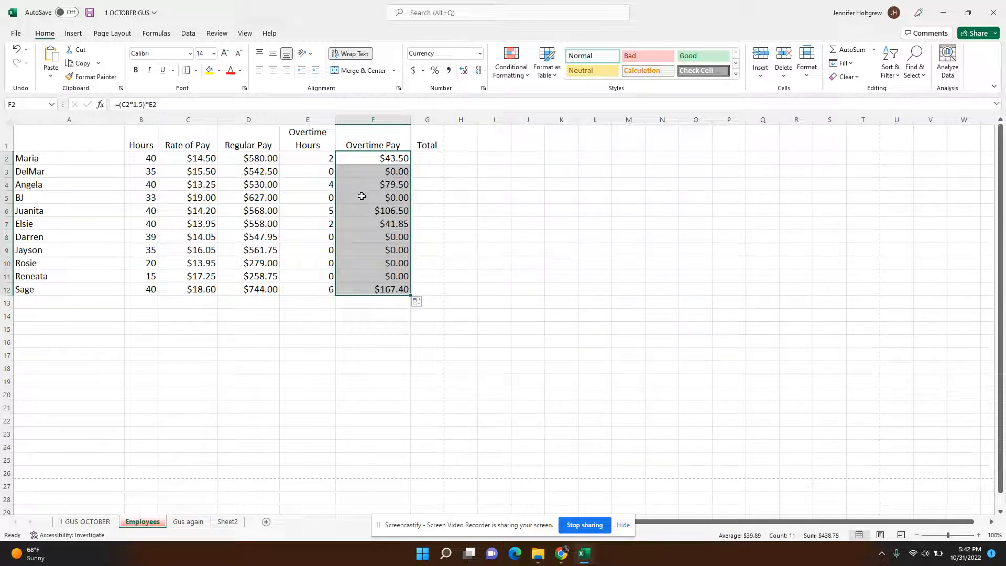
Widen the Total column G and enter the formula =(D2+F2) in G2 to add regular and overtime pay
click(307, 194)
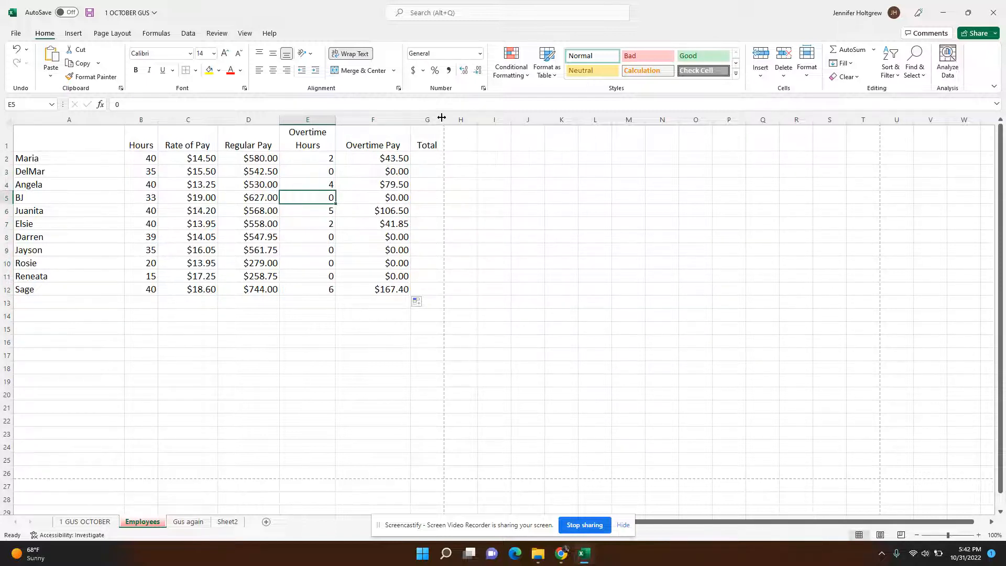
drag(444, 119, 467, 117)
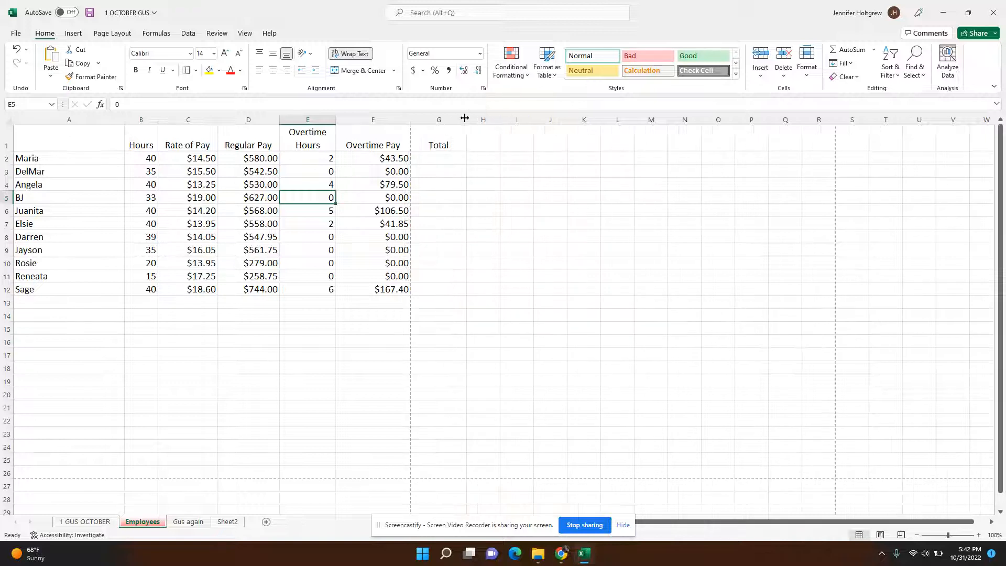
click(449, 161)
text(=)
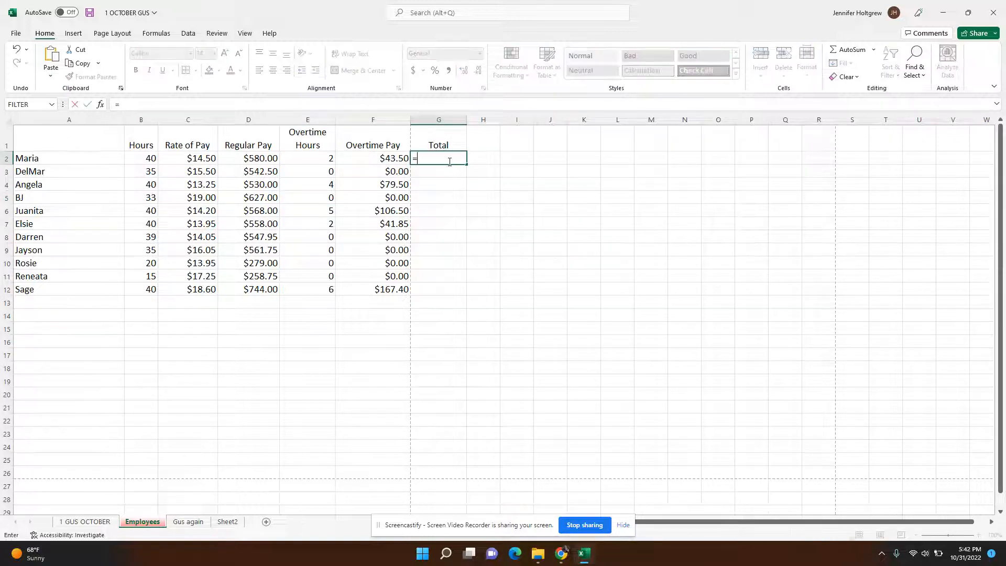
text(()
click(232, 158)
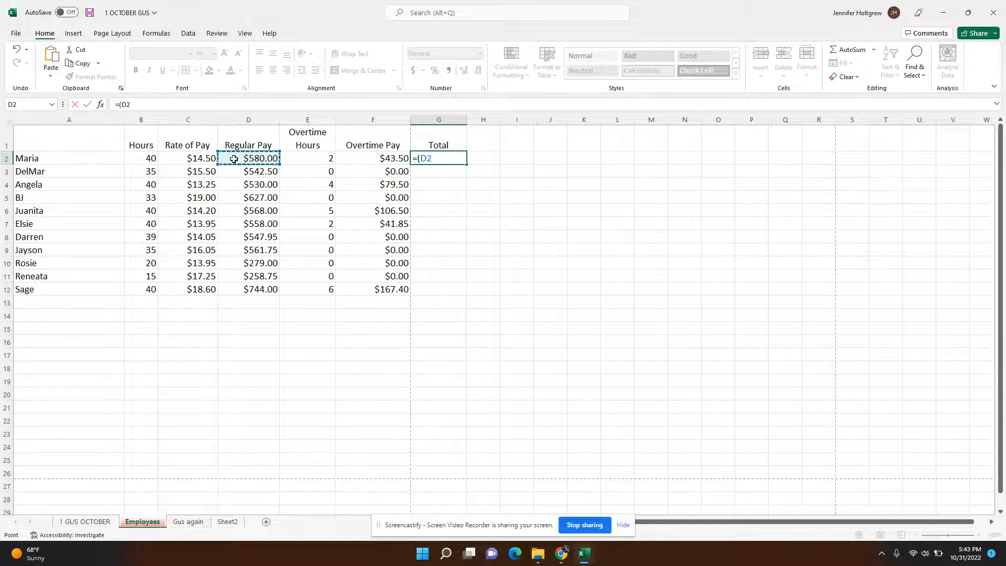
text(=)
key(BackSpace)
text(+)
click(375, 159)
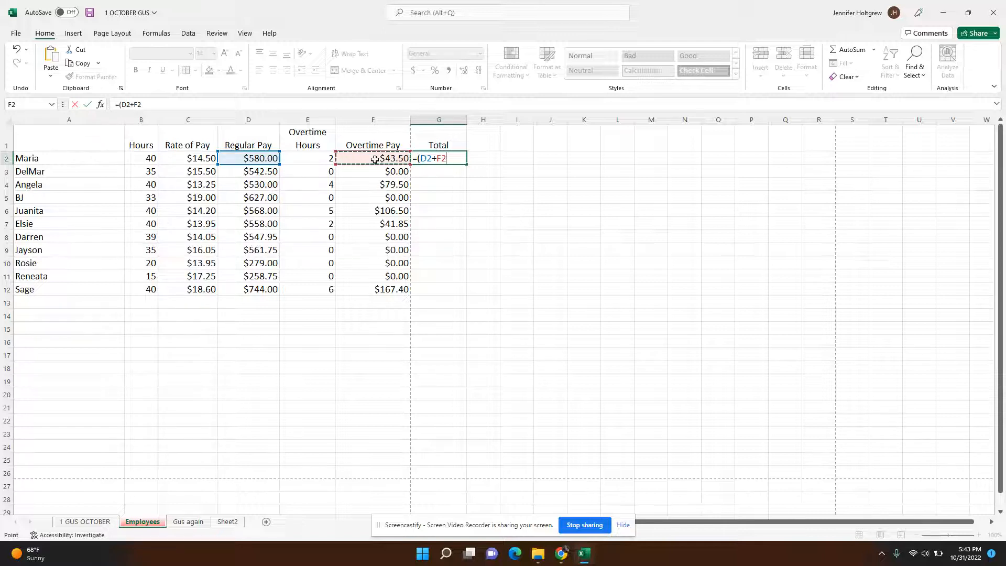
text())
key(Return)
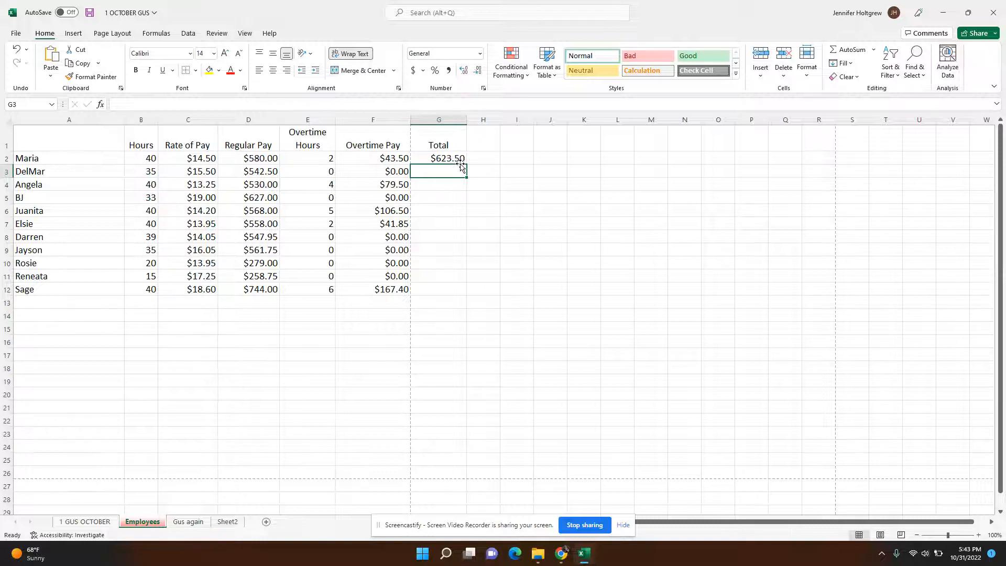
Fill the Total formula from G2 down through G12
click(253, 162)
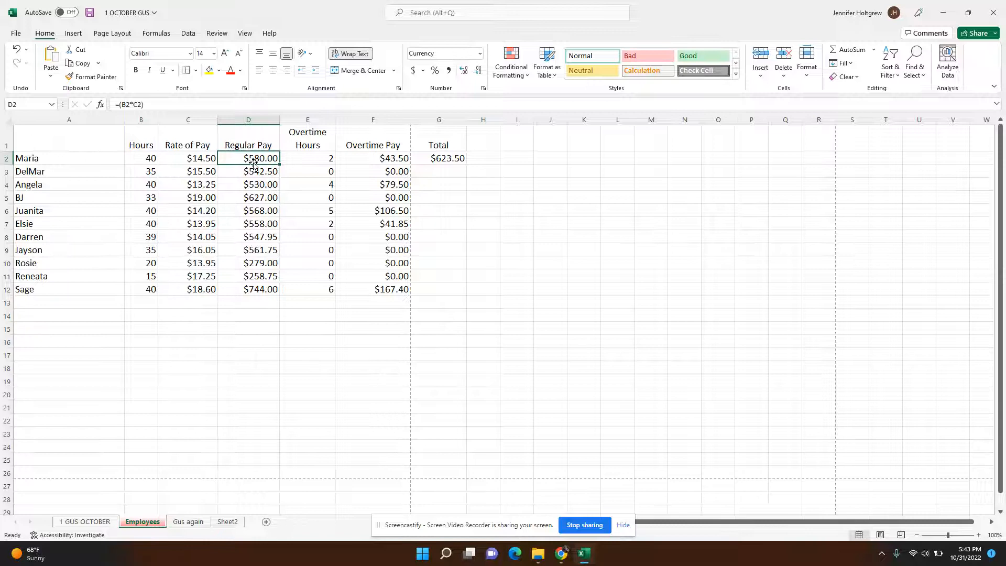
click(388, 163)
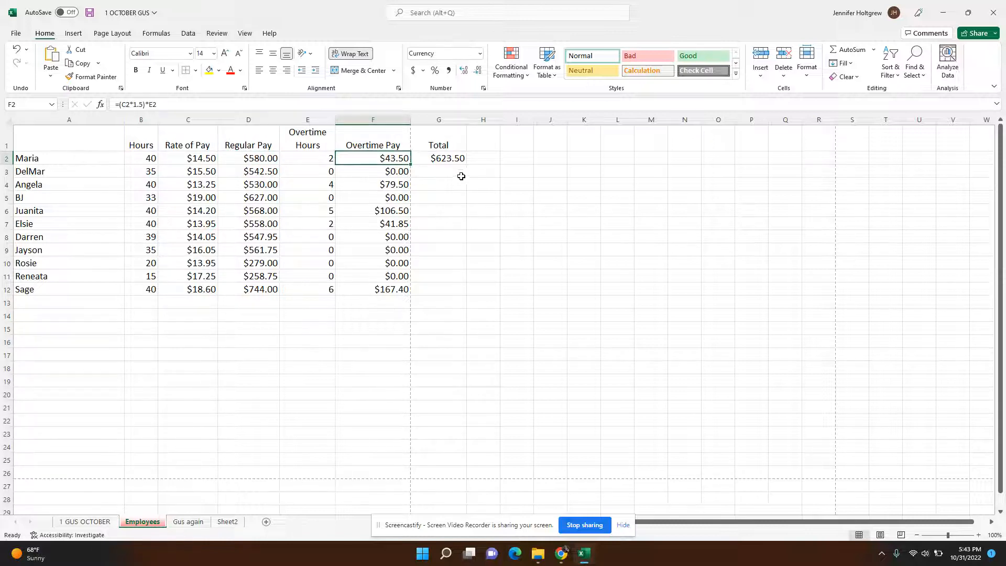
click(453, 159)
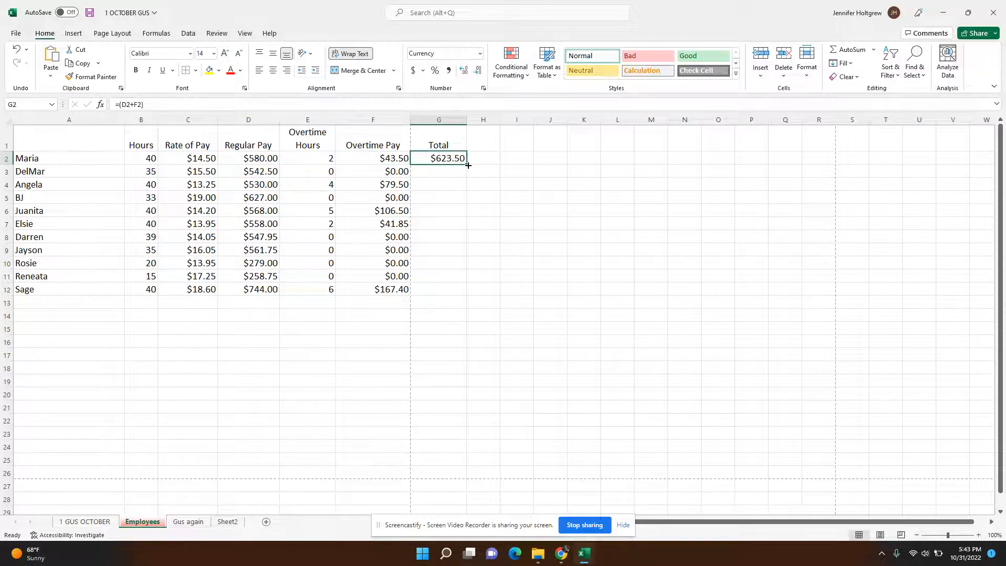
drag(468, 165, 463, 297)
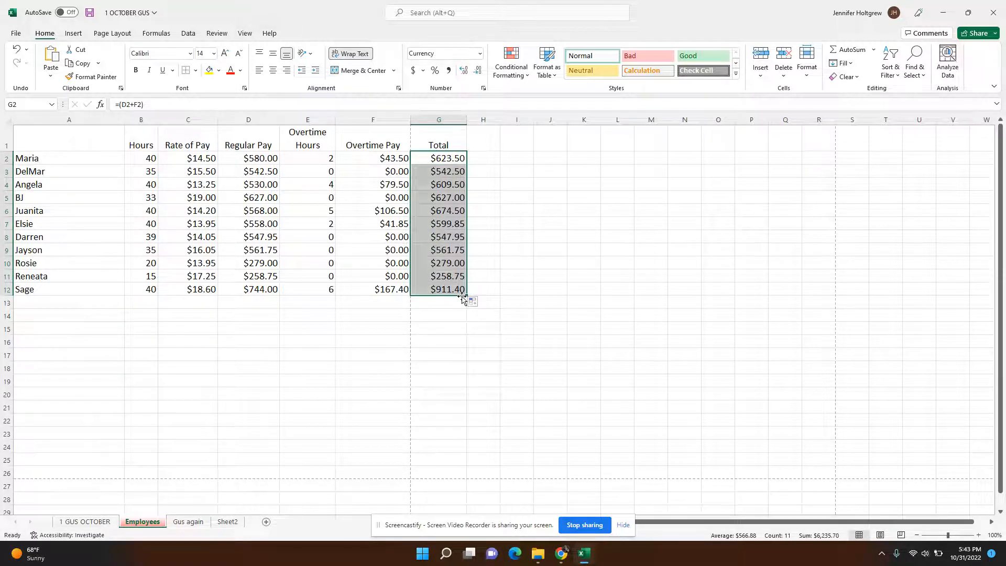
Enter the row label TOTALS in A13, below the last employee
click(122, 356)
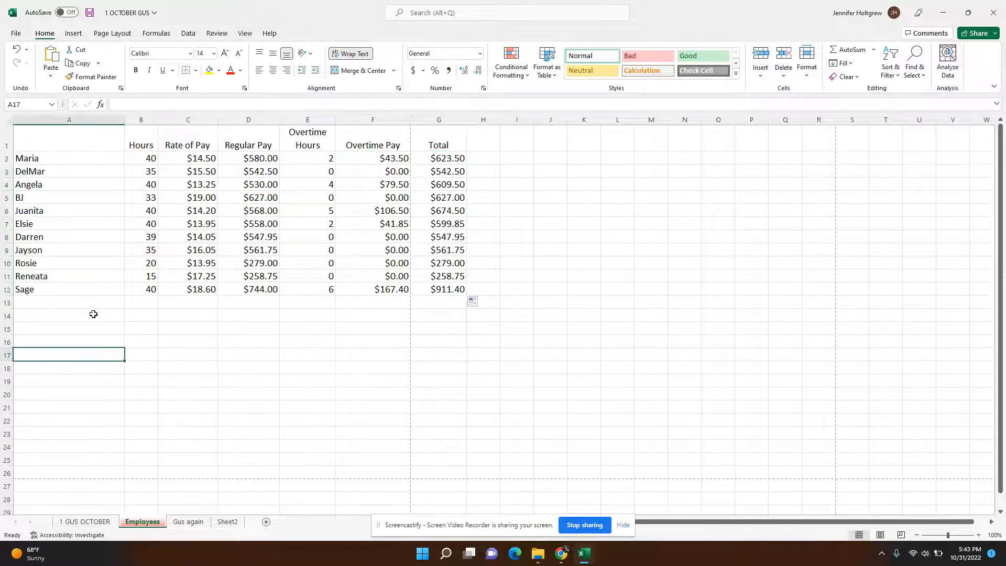
click(80, 303)
text(TOTALS)
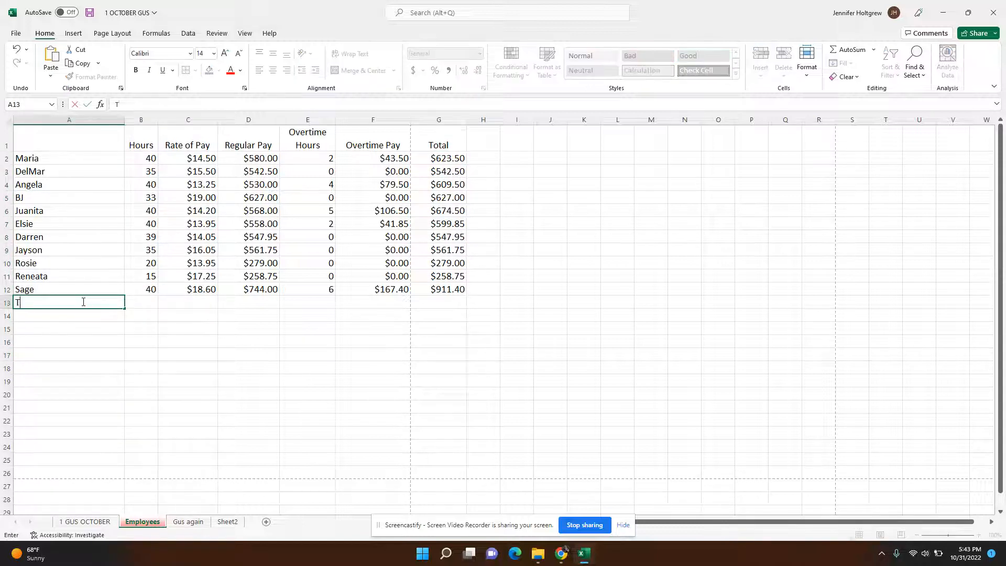
Sum the Hours column in B13 with the formula =SUM(B2:B12)
click(144, 301)
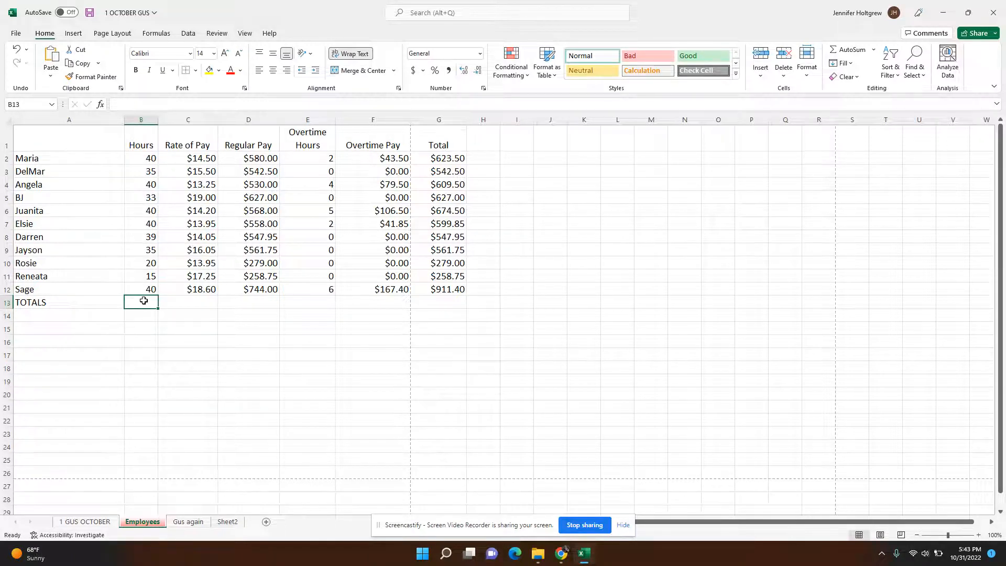
text(=)
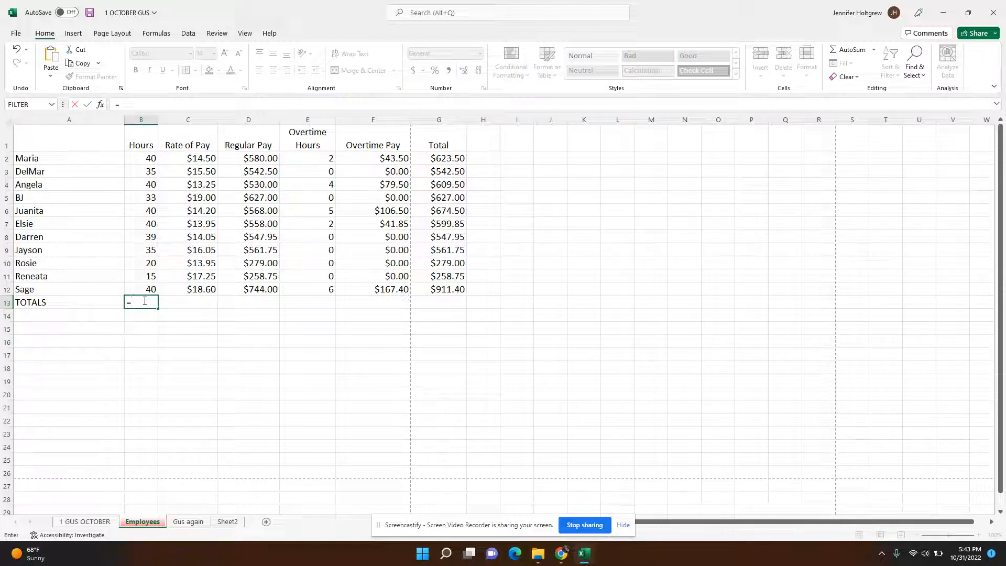
text(()
text(SUM)
text(()
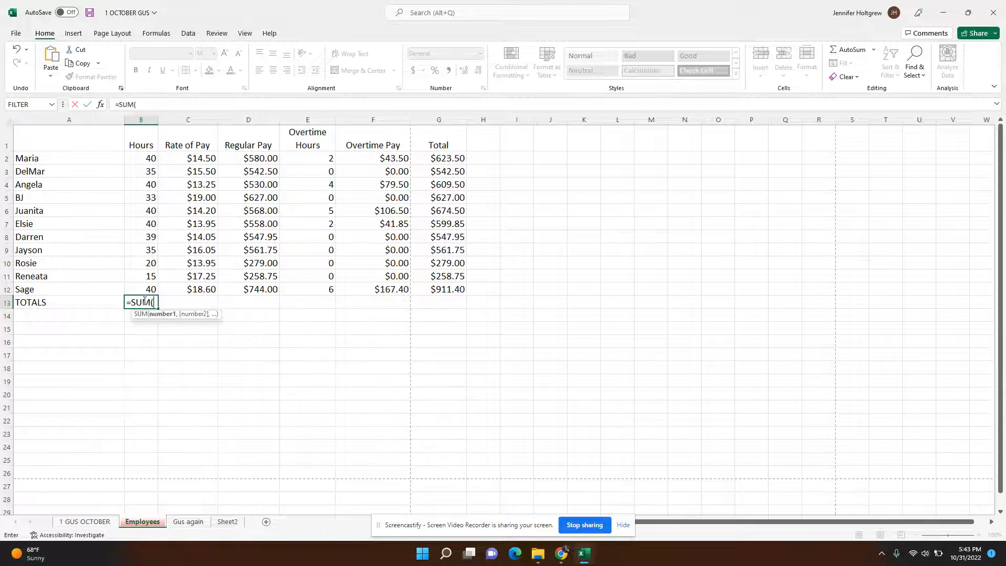
click(150, 157)
drag(150, 157, 145, 287)
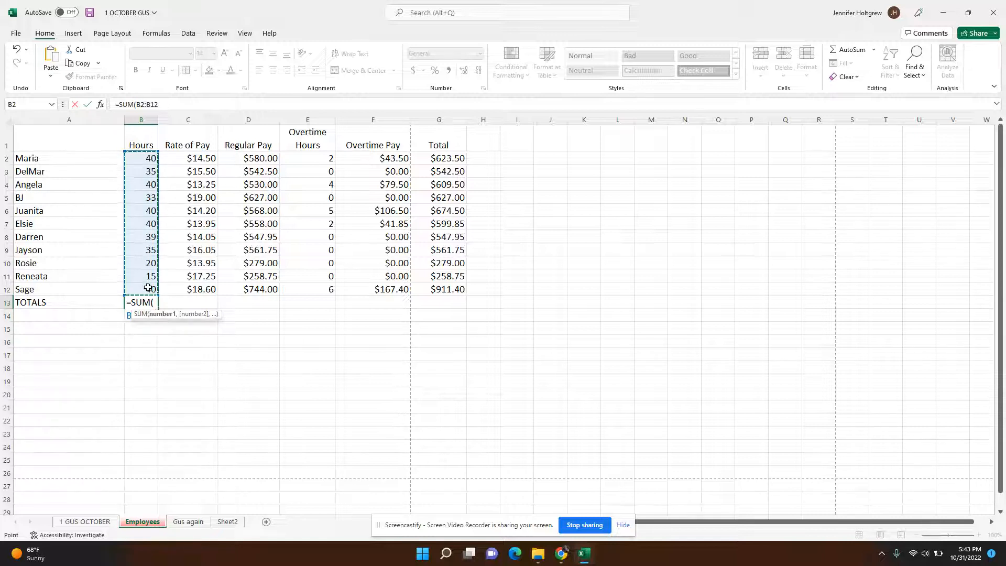
text())
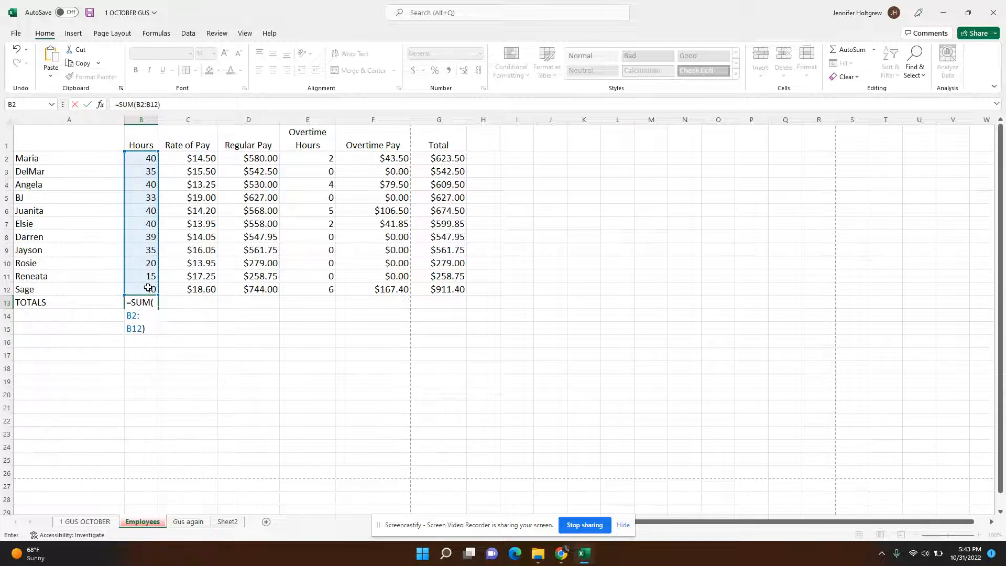
key(Return)
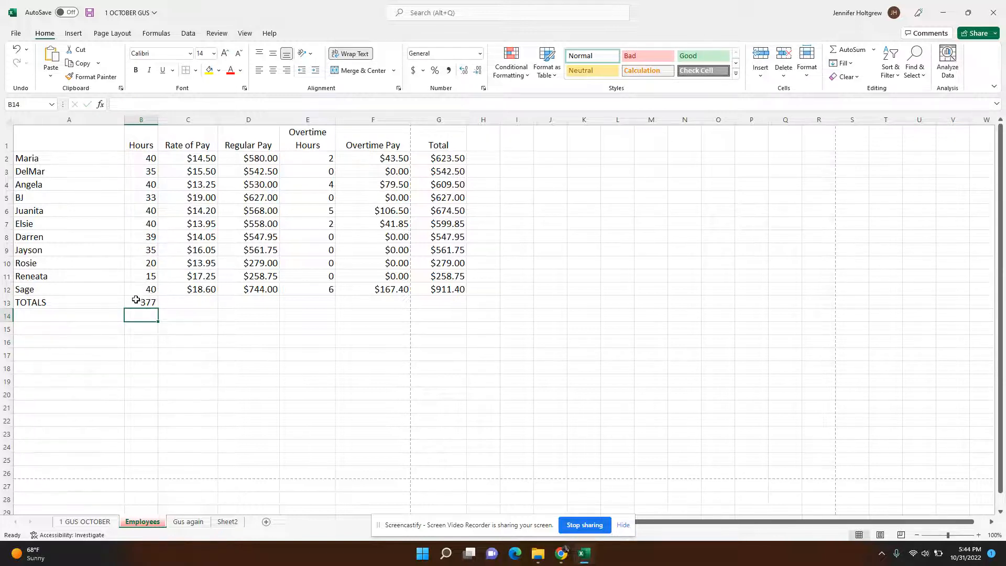
Fill the SUM formula from B13 across the TOTALS row through G13
click(137, 300)
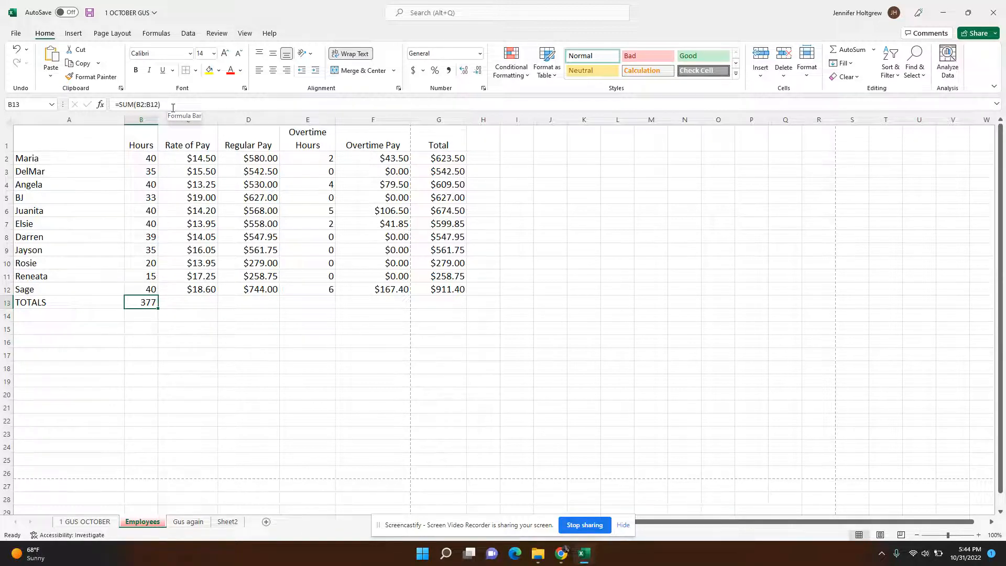
click(197, 302)
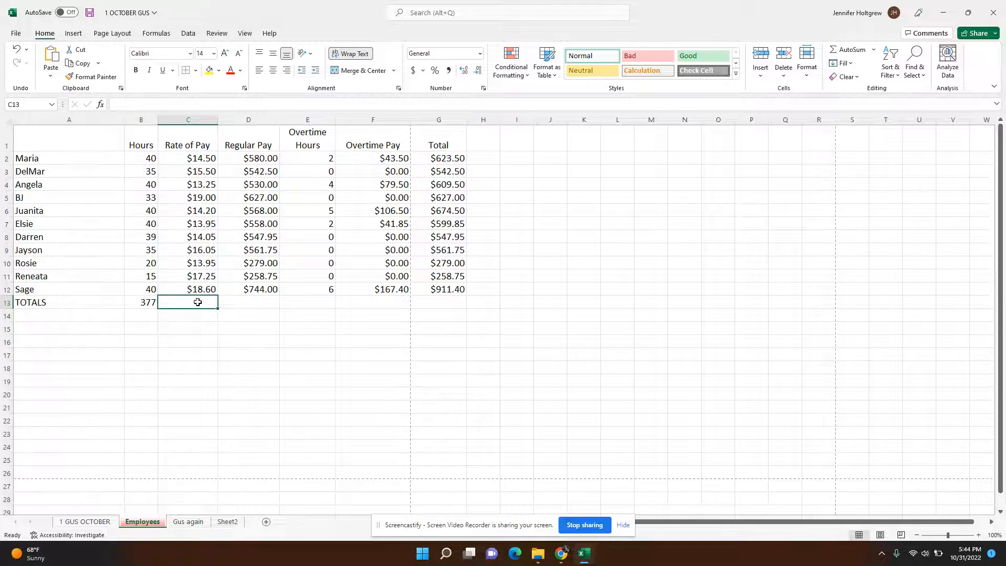
click(152, 303)
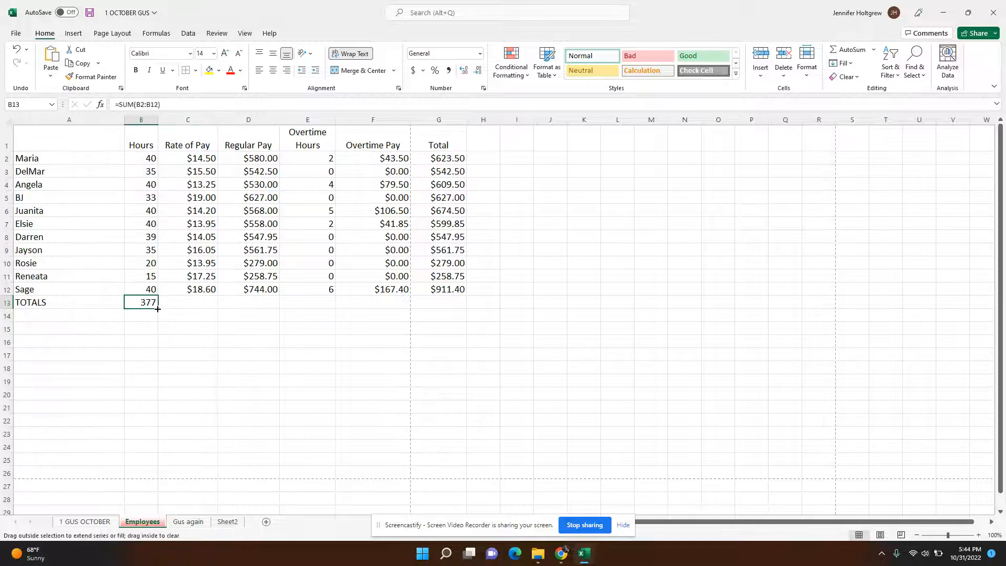
drag(158, 309, 470, 319)
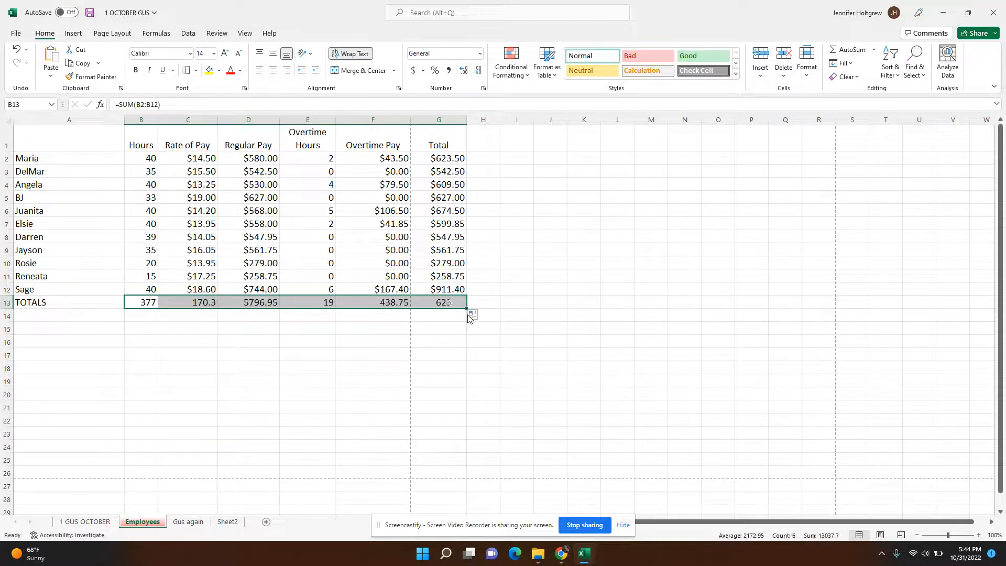
click(237, 386)
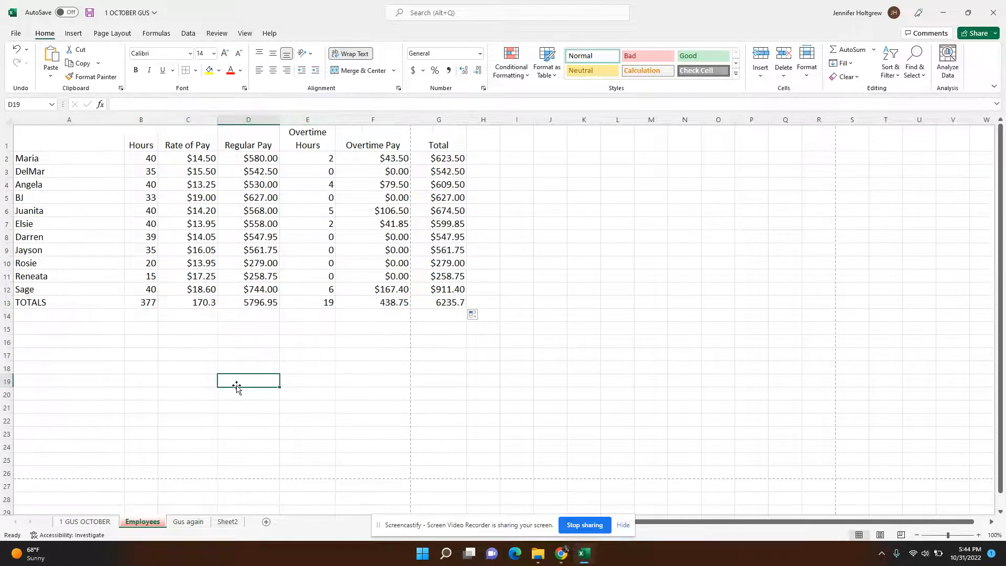
Format the Rate of Pay and Regular Pay totals in C13 and D13 as Currency
click(206, 304)
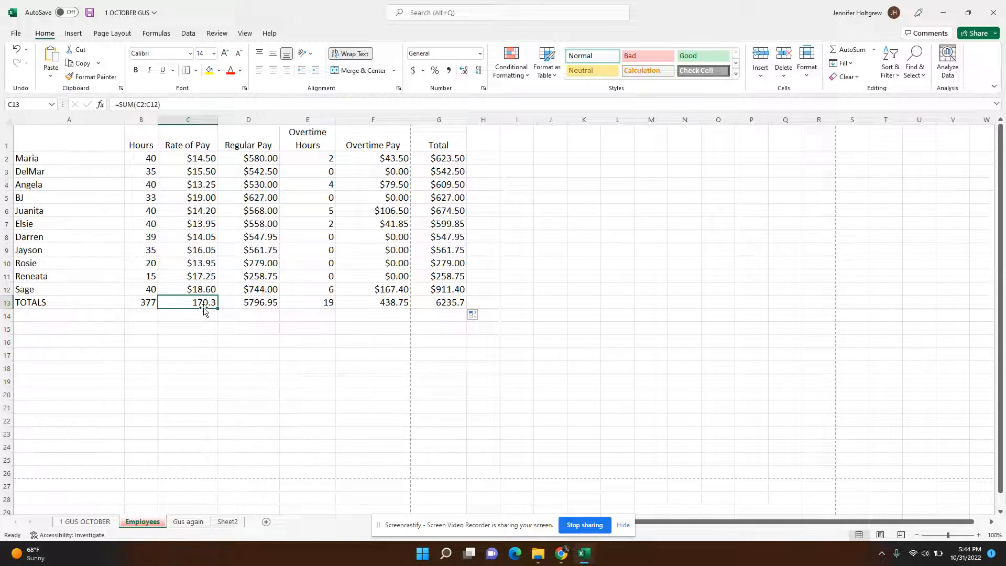
click(152, 302)
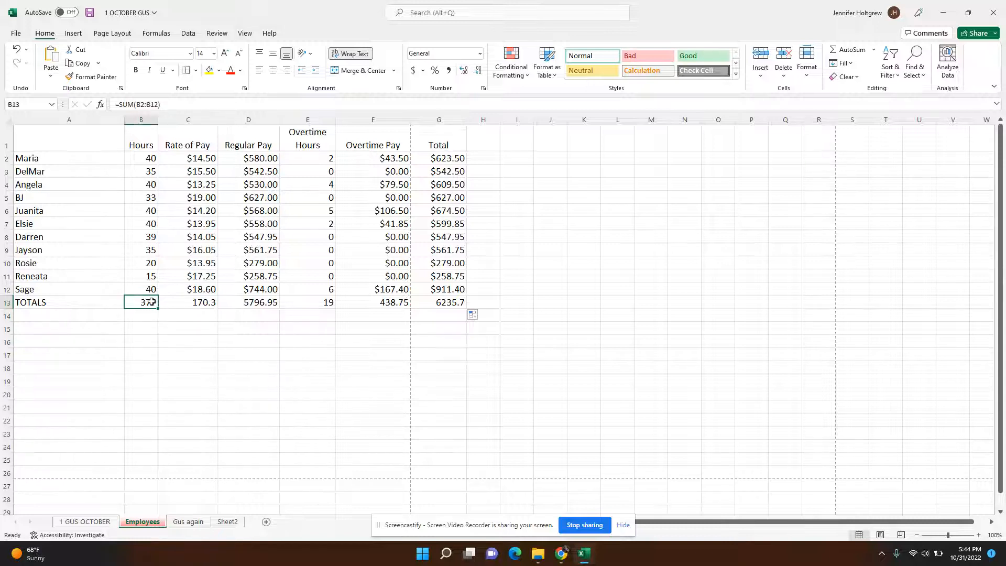
click(184, 303)
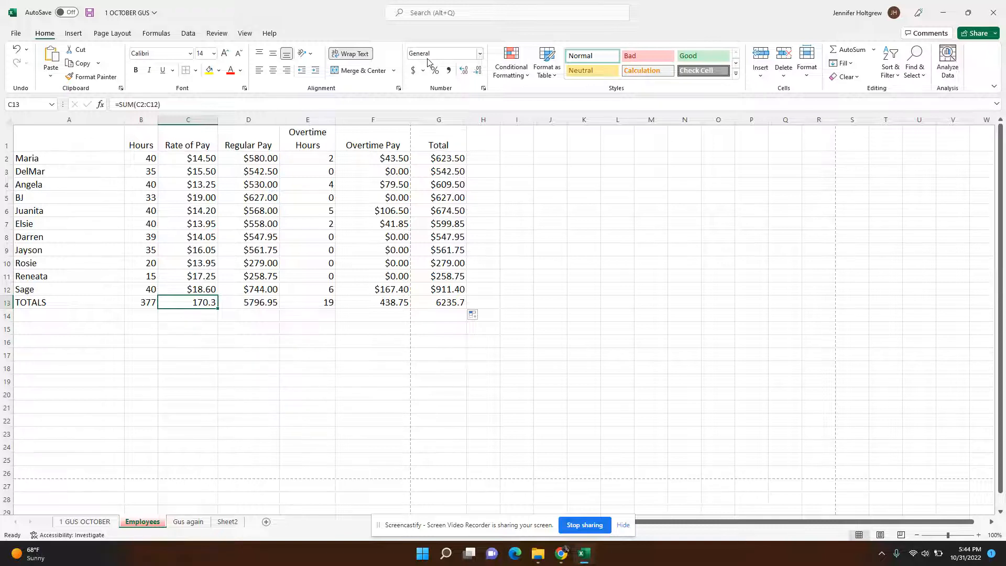
click(474, 53)
click(480, 53)
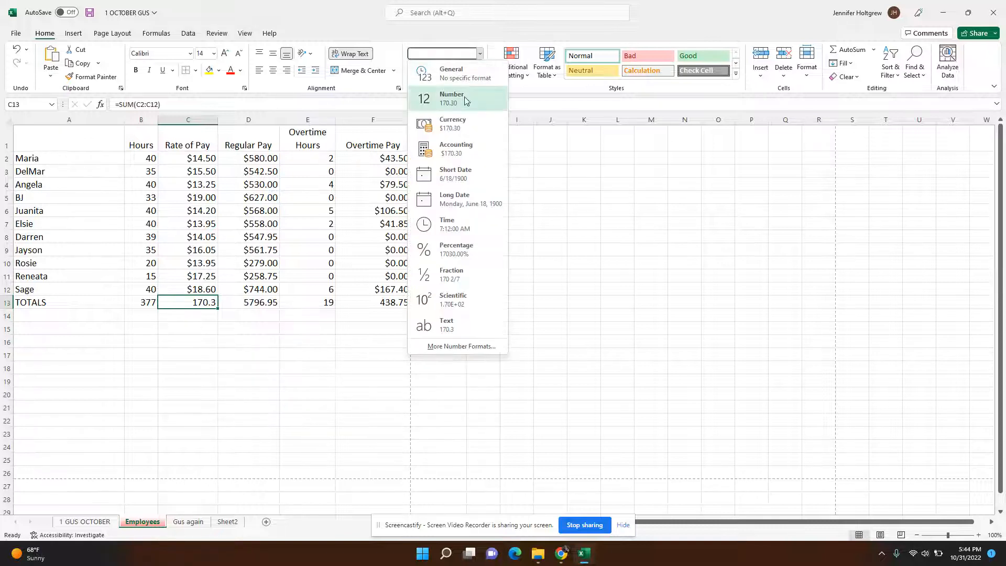
click(465, 127)
click(268, 306)
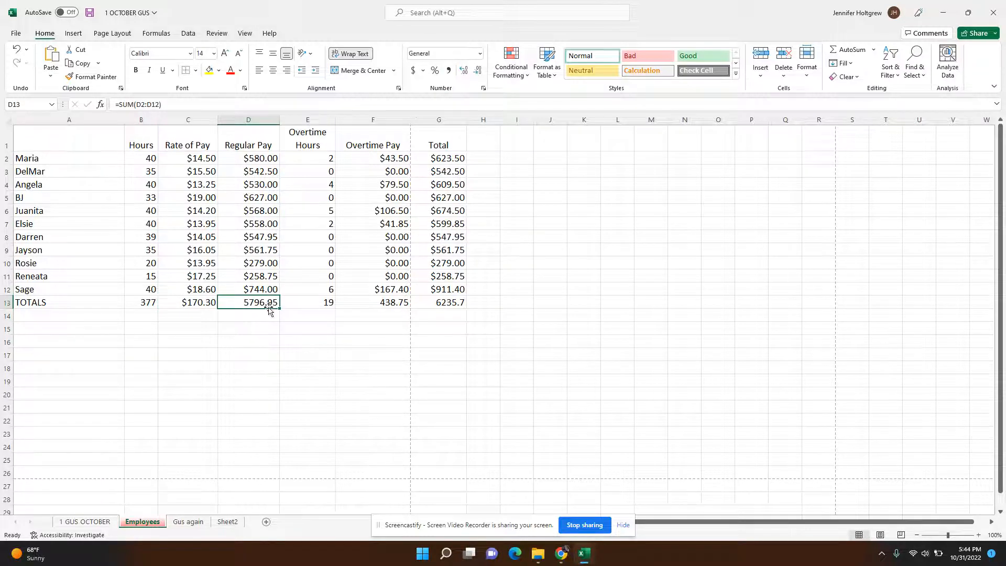
click(480, 53)
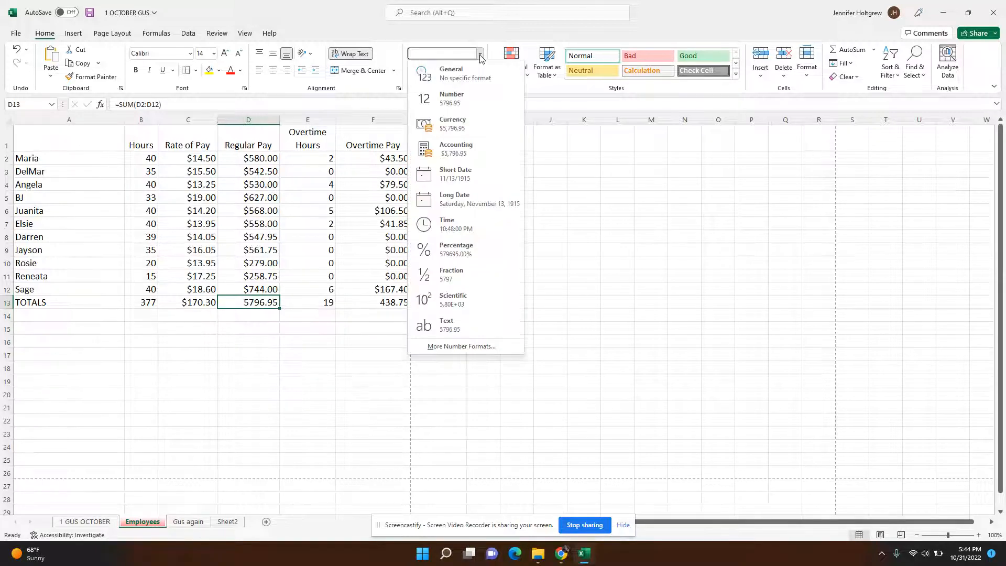
click(462, 133)
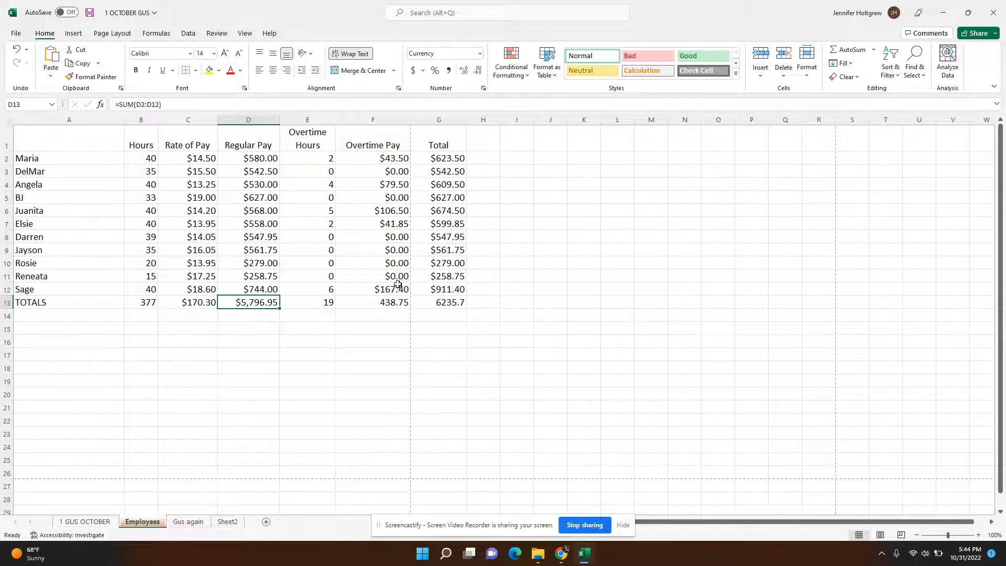
Format the Overtime Pay total in F13 and the overall total in G13 as Currency
click(396, 302)
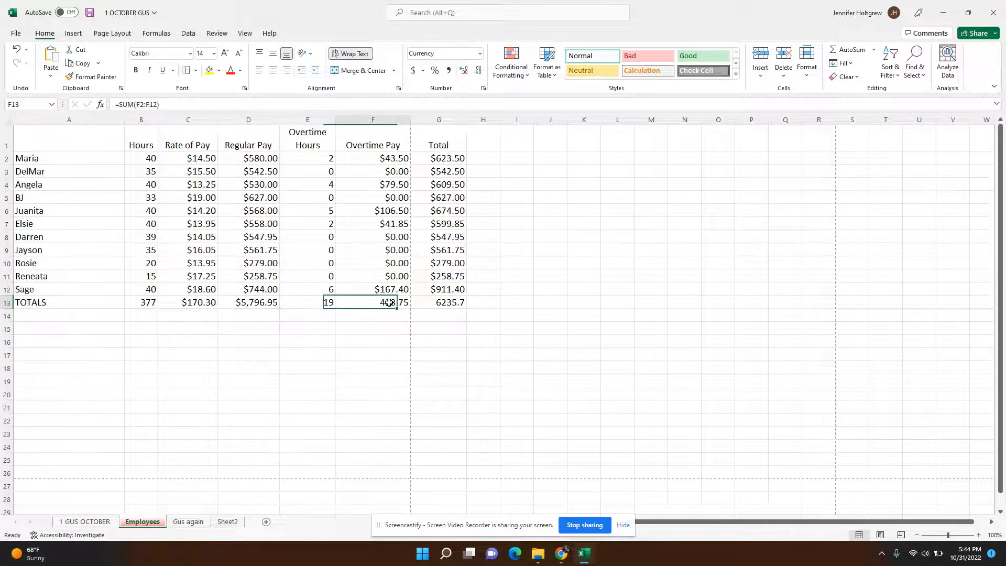
click(481, 53)
click(456, 129)
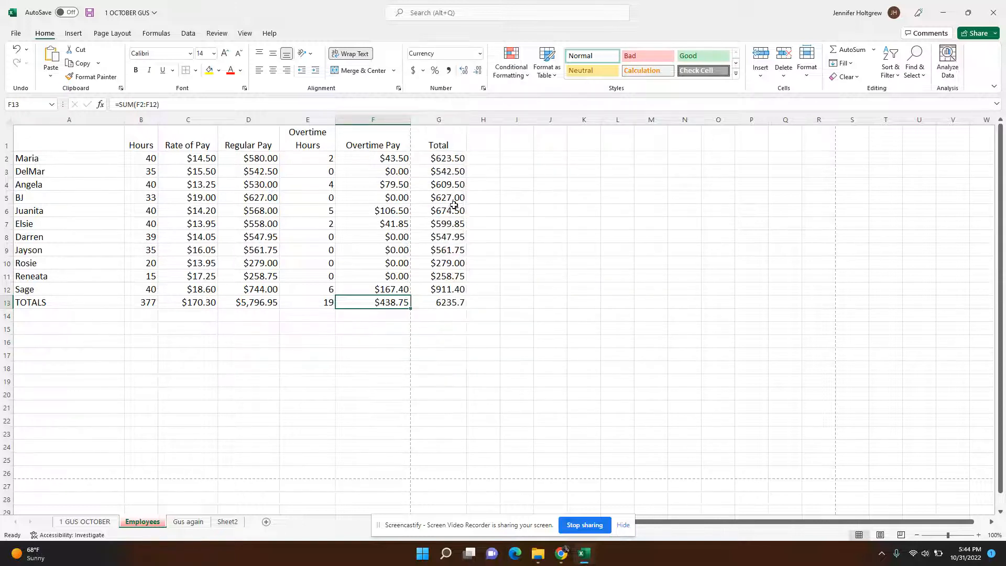
click(451, 303)
click(479, 53)
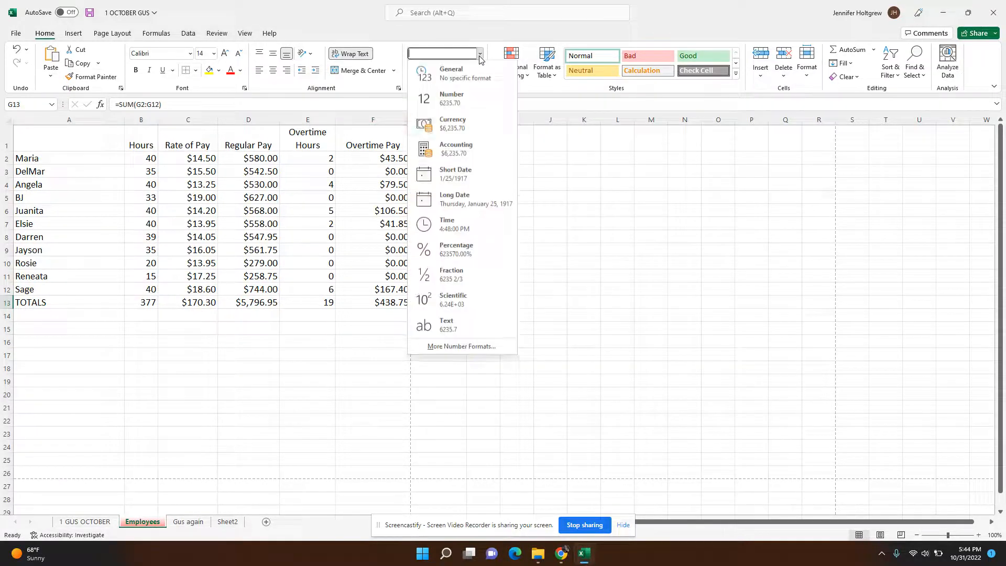
click(457, 130)
click(493, 345)
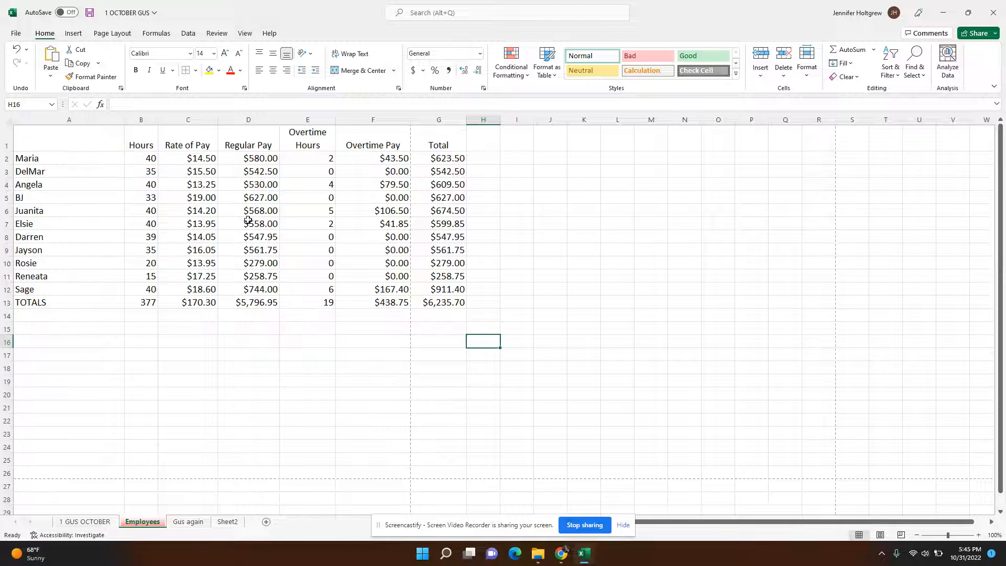
Review the formulas behind the regular pay in D2, the total in G7, and the column totals in B13 and G13
click(260, 162)
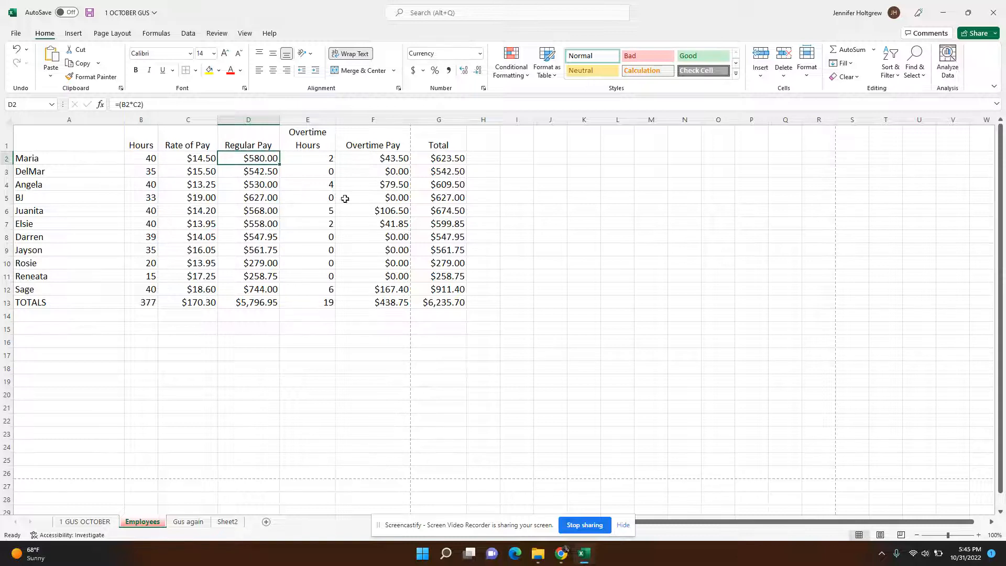
click(448, 218)
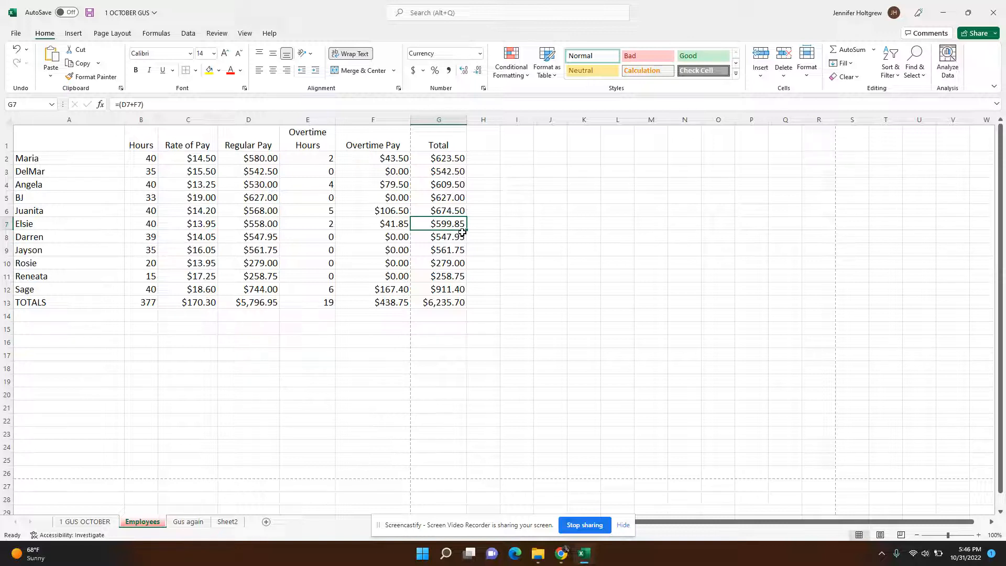
click(155, 302)
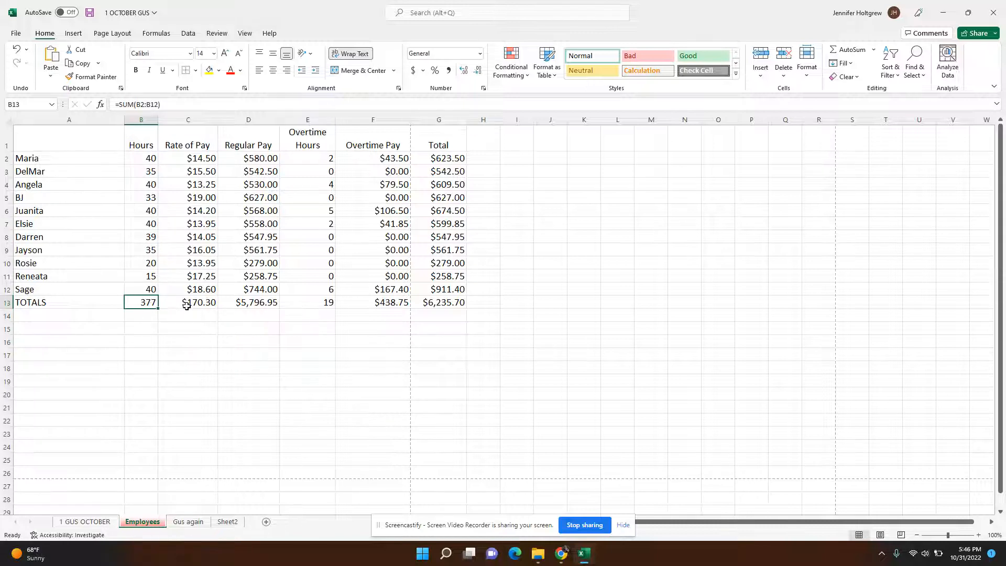
click(462, 304)
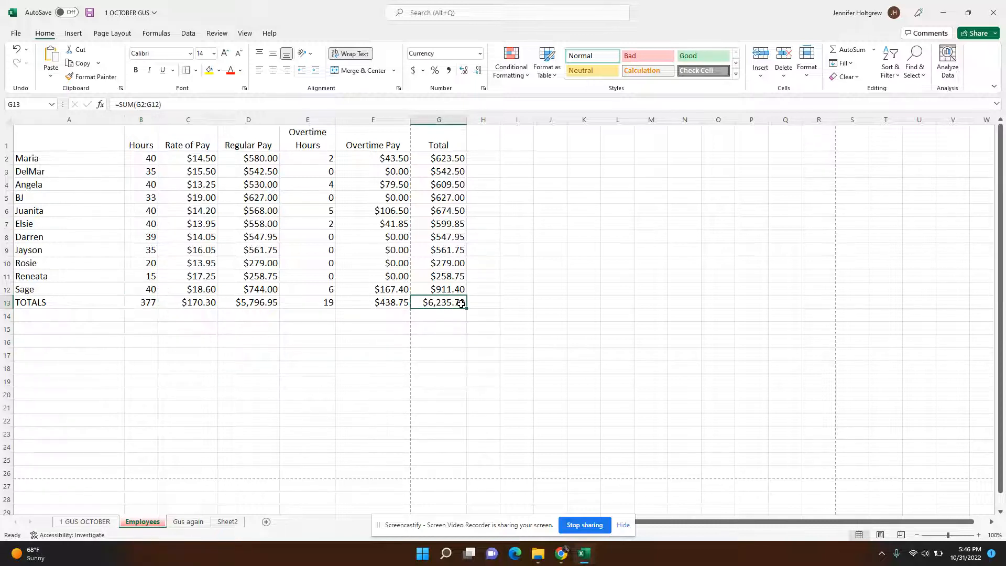